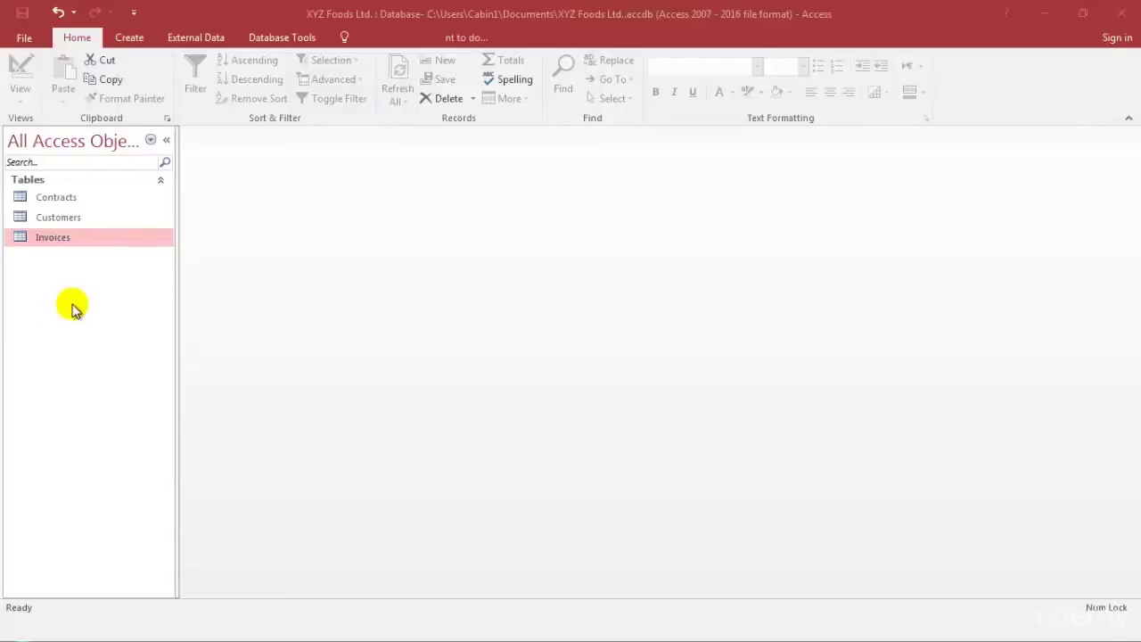
- Open the Contracts and Customers tables to examine their fields, including the Customers table's Customer Name and City columns, and return to Contracts
{"action": "double_click", "coordinate": [82, 200]}
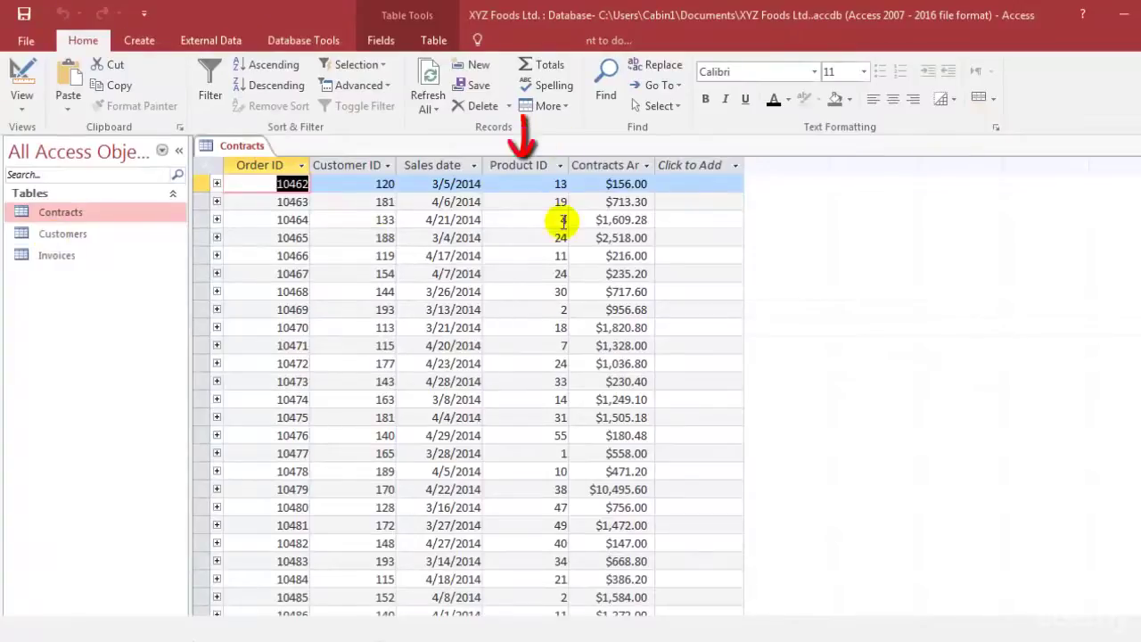
{"action": "left_click", "coordinate": [55, 238]}
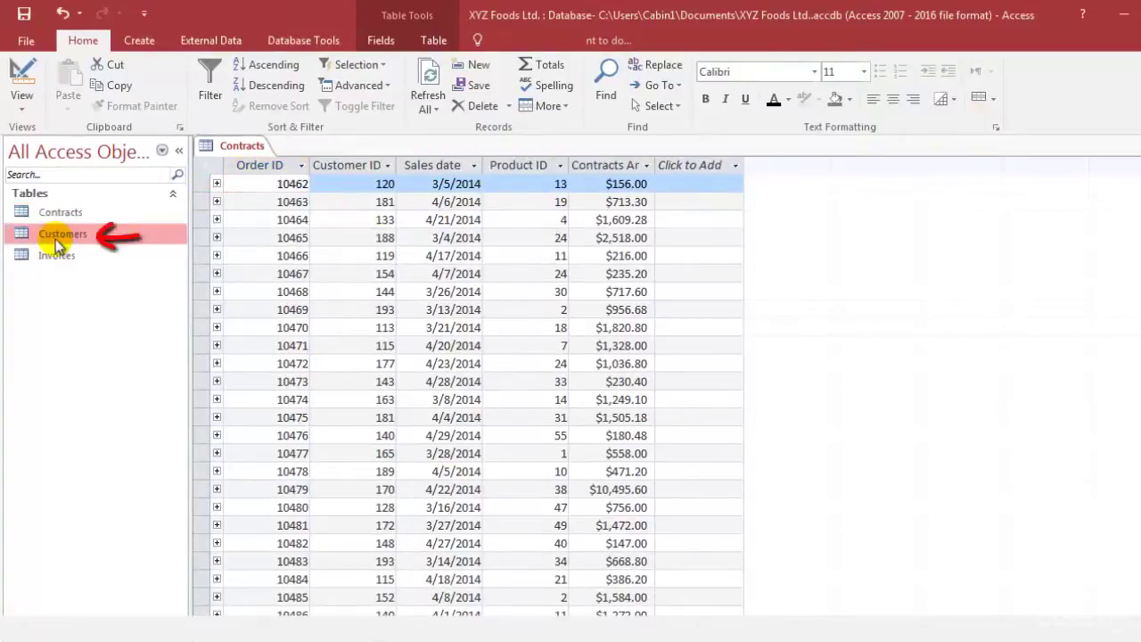
{"action": "double_click", "coordinate": [56, 239]}
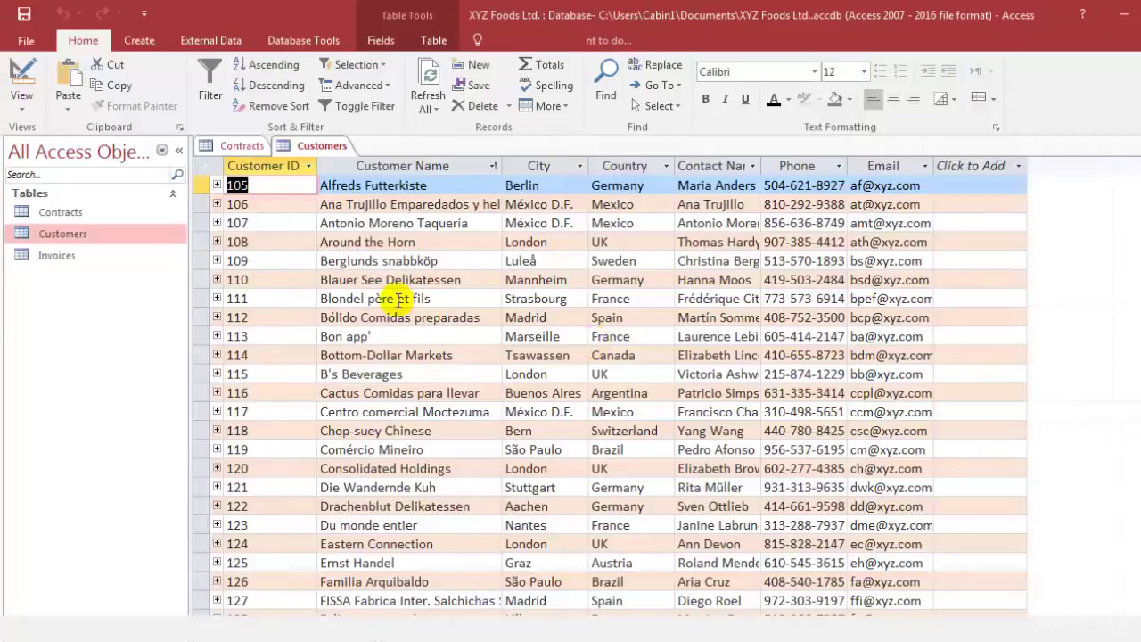
{"action": "left_click", "coordinate": [421, 164]}
{"action": "left_click", "coordinate": [548, 165]}
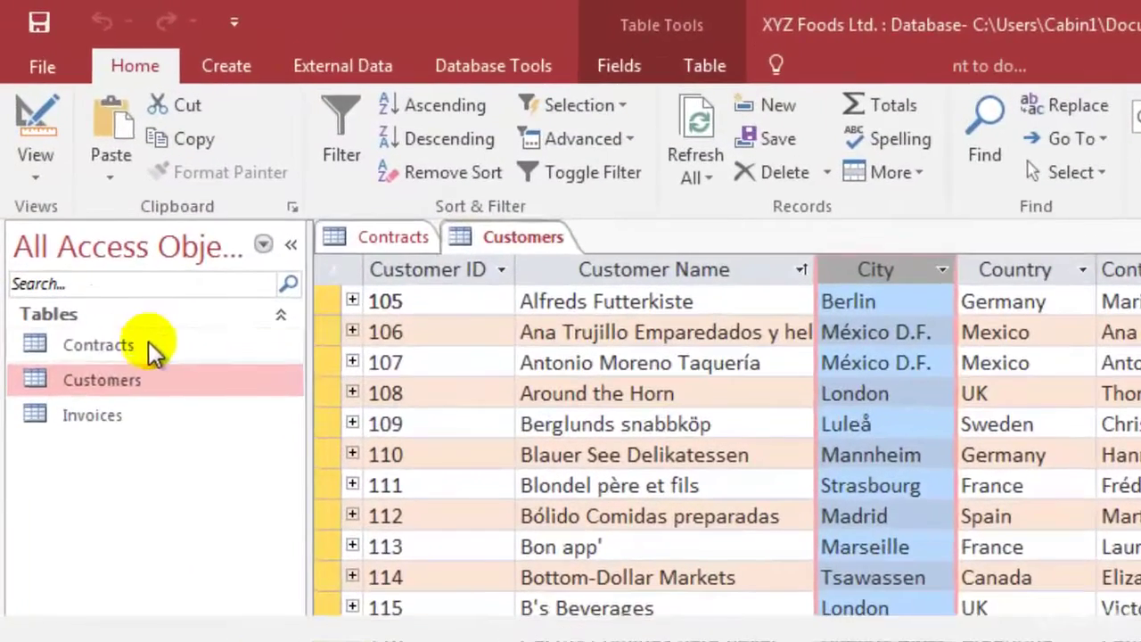
{"action": "double_click", "coordinate": [91, 209]}
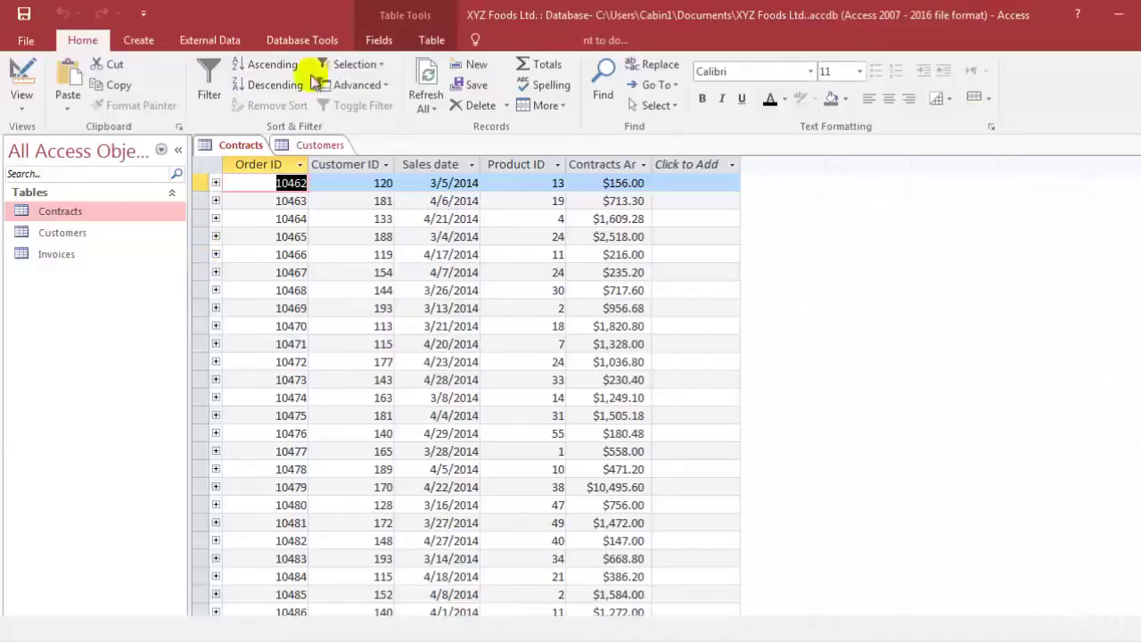
{"action": "left_click", "coordinate": [306, 43]}
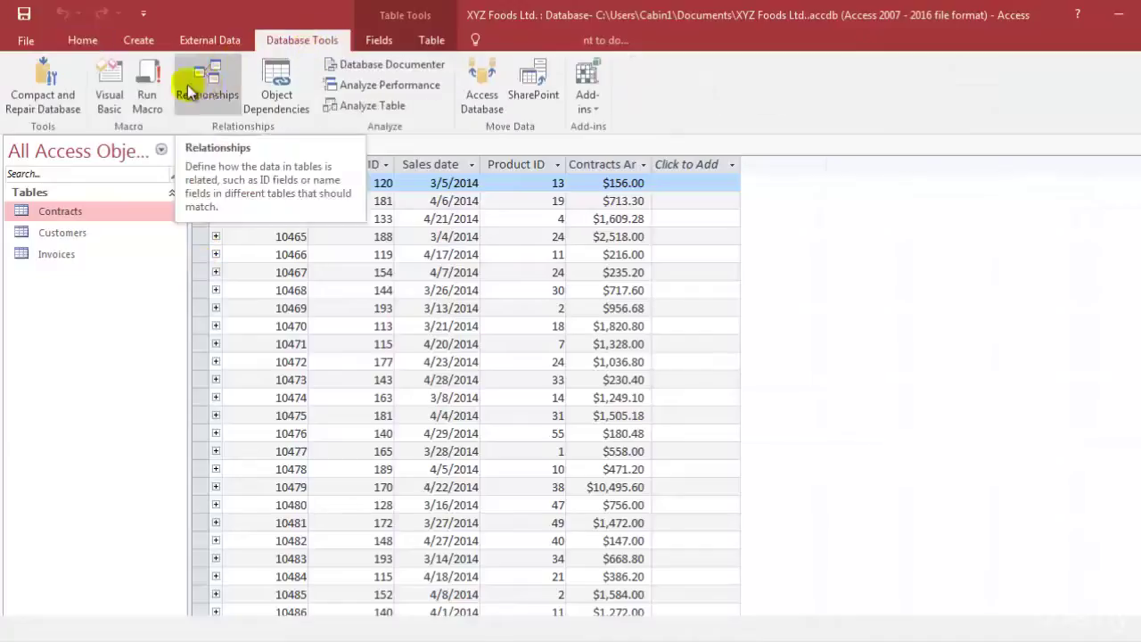
{"action": "left_click", "coordinate": [78, 43]}
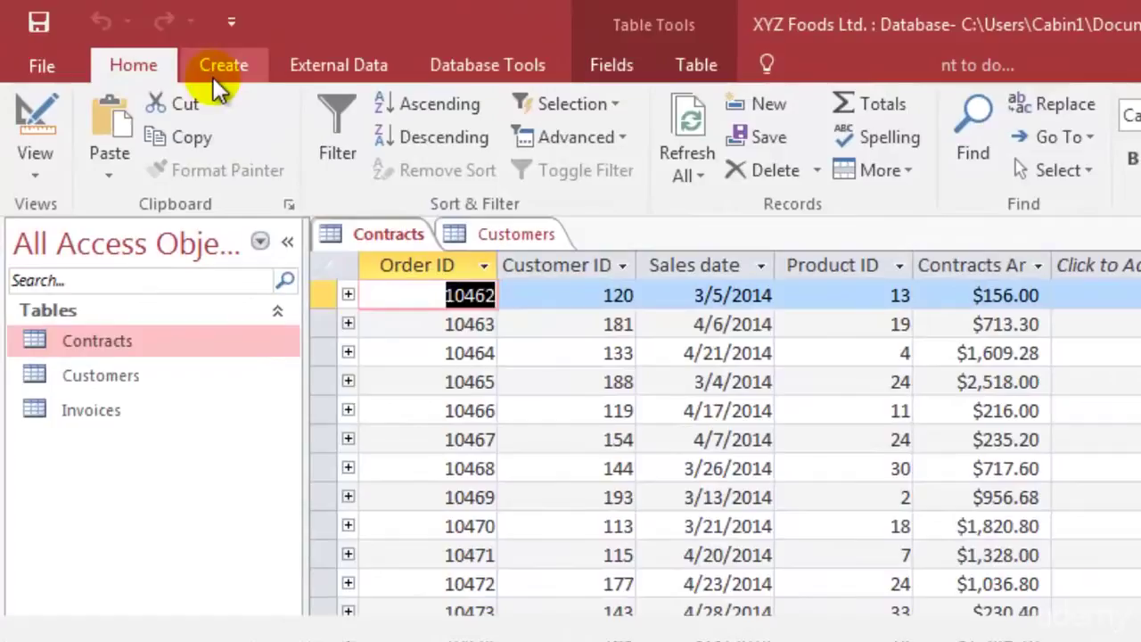
- Start a new query with the Simple Query Wizard and choose the Customers table as its source
{"action": "left_click", "coordinate": [213, 78]}
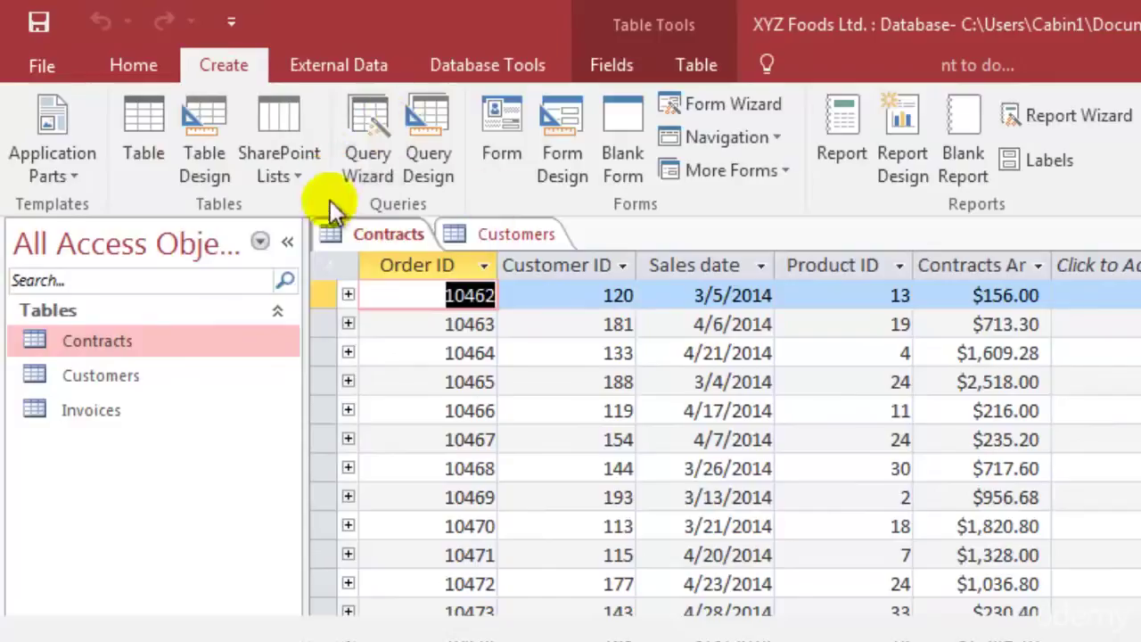
{"action": "left_click", "coordinate": [376, 172]}
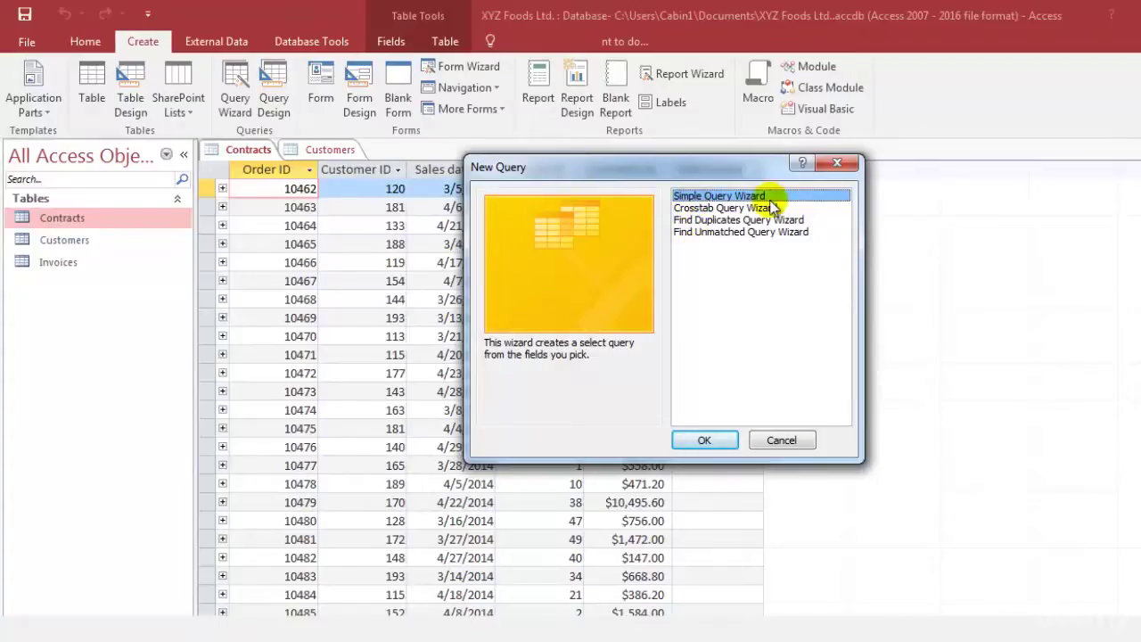
{"action": "left_click", "coordinate": [704, 440]}
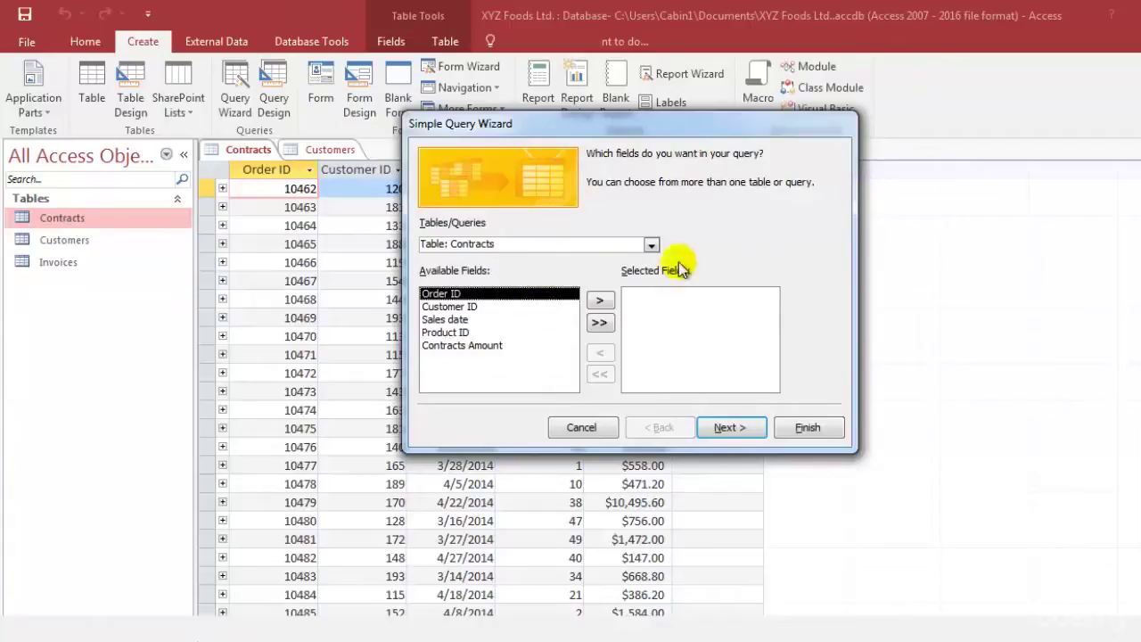
{"action": "left_click", "coordinate": [650, 246]}
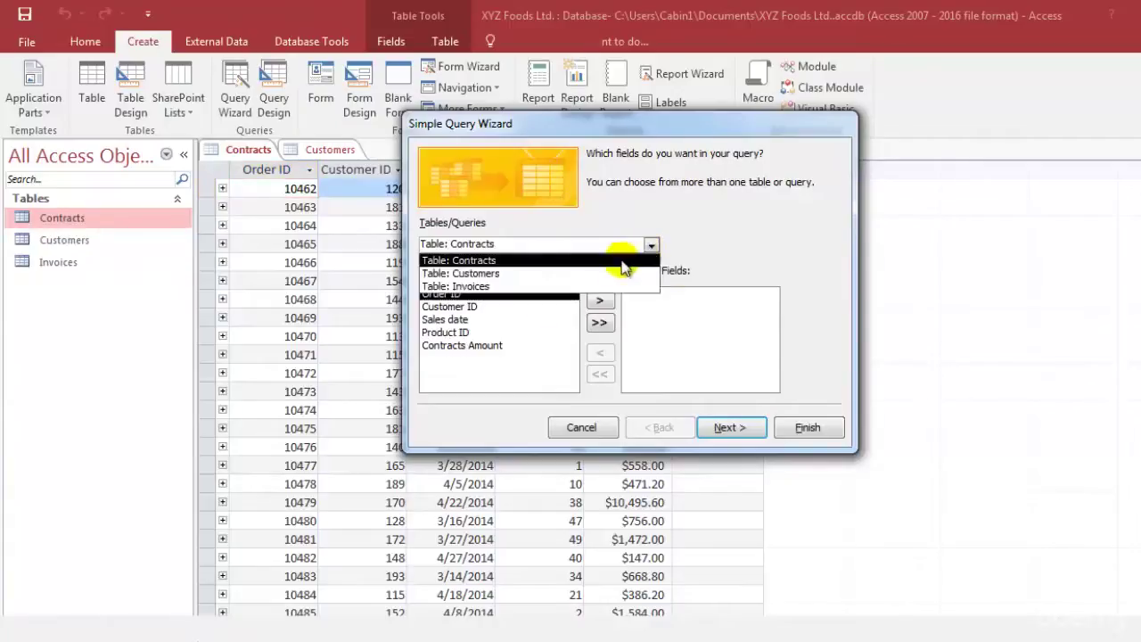
{"action": "left_click", "coordinate": [614, 273]}
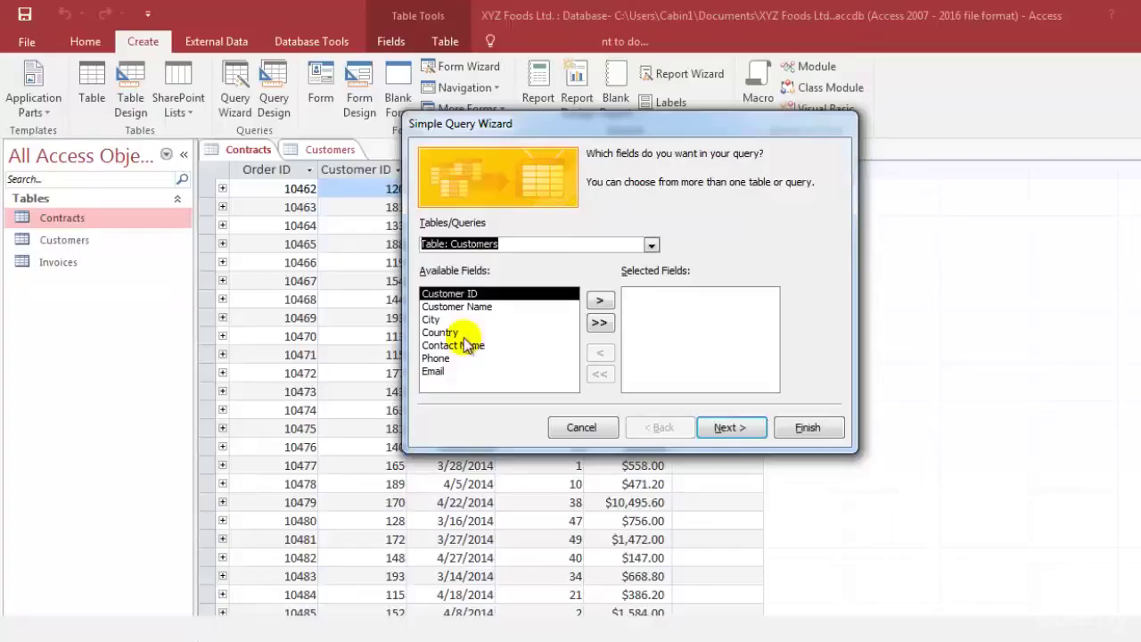
- Add the Customer Name, City, Phone and Email fields to the query's selected fields
{"action": "left_click", "coordinate": [473, 305]}
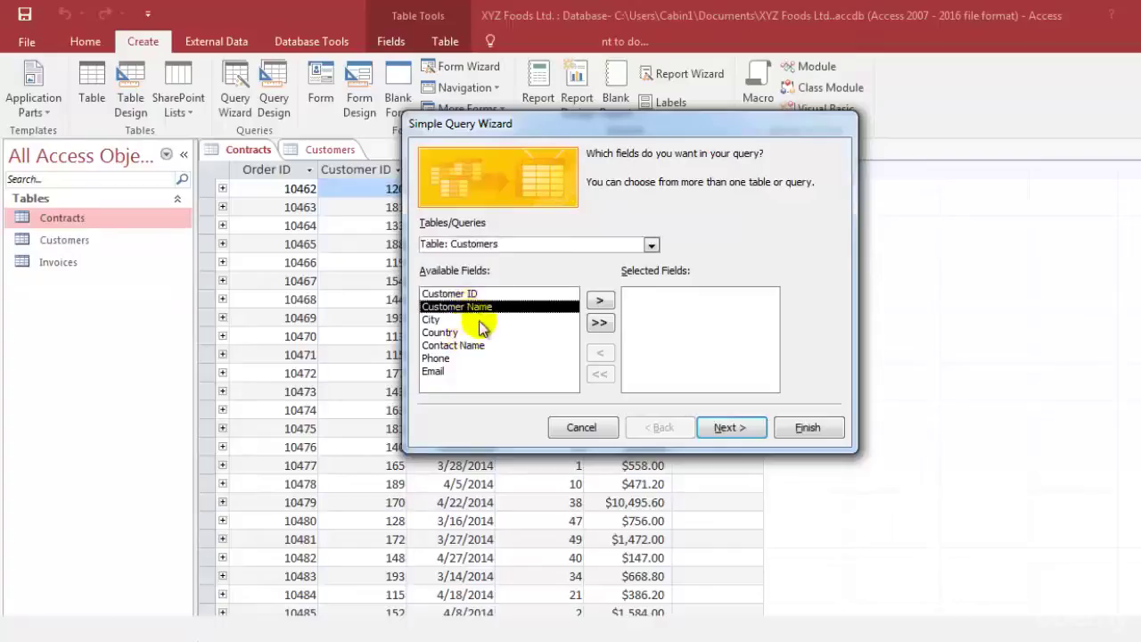
{"action": "left_click", "coordinate": [602, 304]}
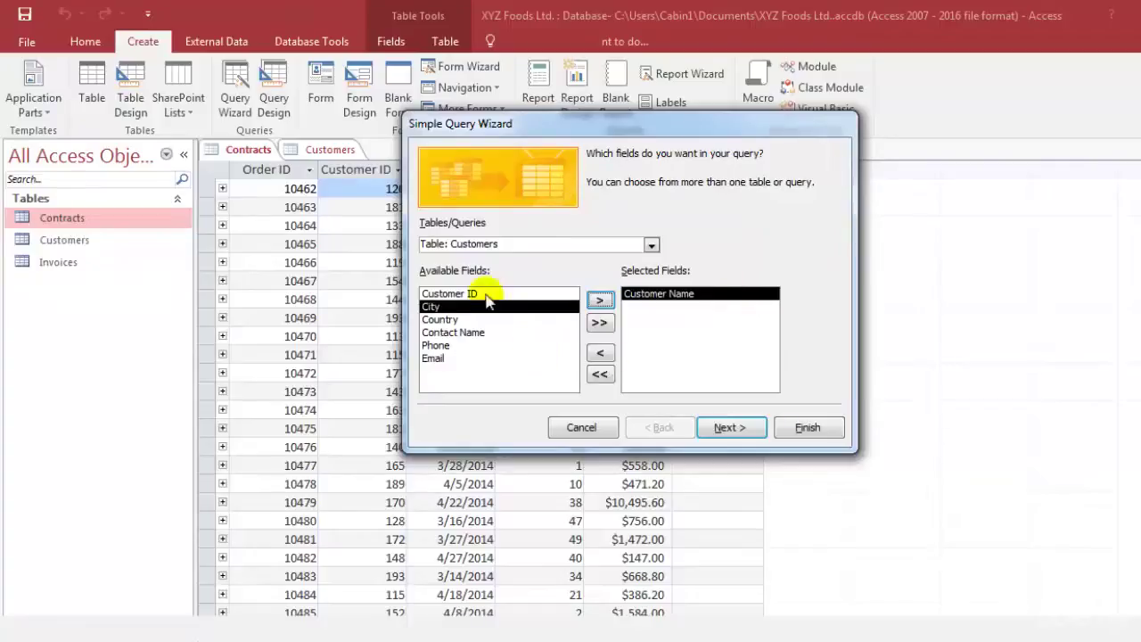
{"action": "left_click", "coordinate": [603, 302]}
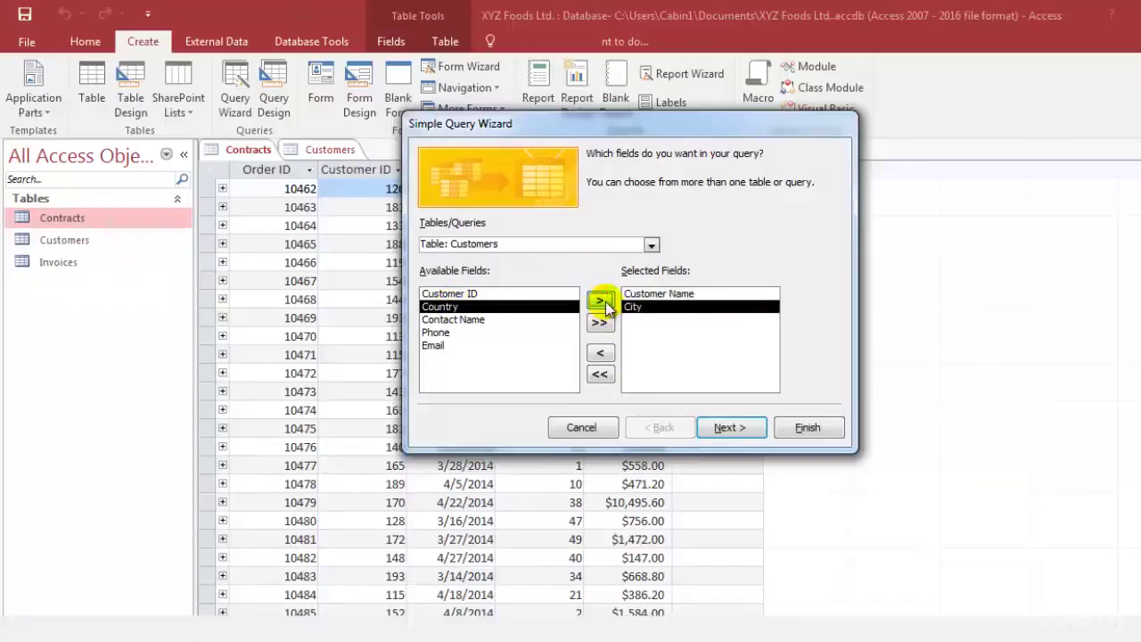
{"action": "left_click", "coordinate": [426, 334]}
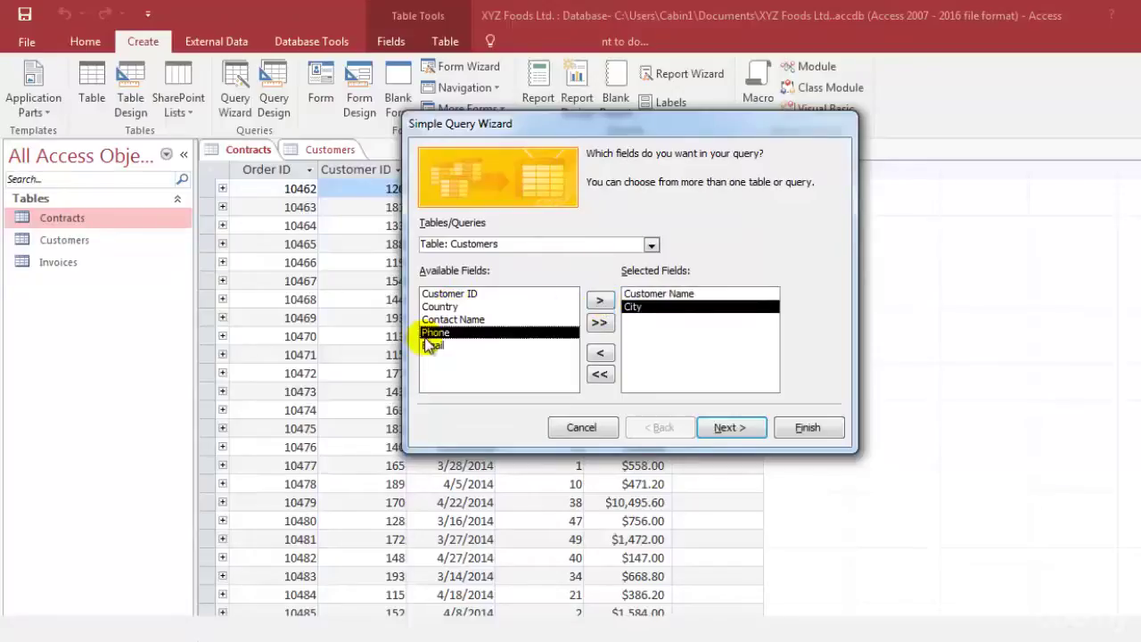
{"action": "left_click", "coordinate": [603, 302]}
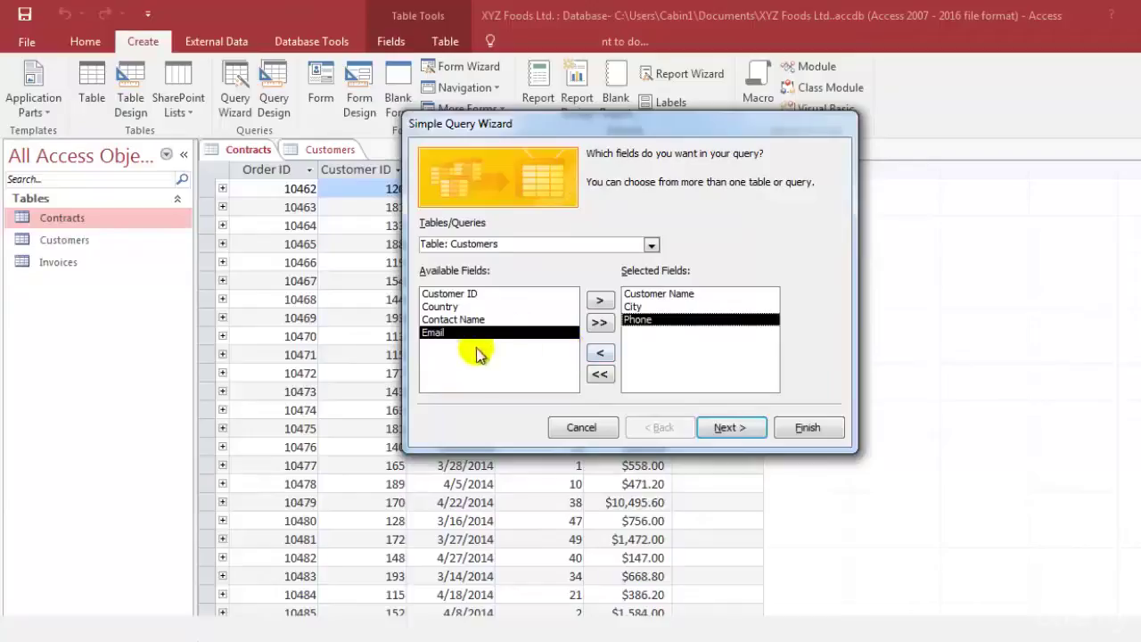
{"action": "left_click", "coordinate": [599, 301]}
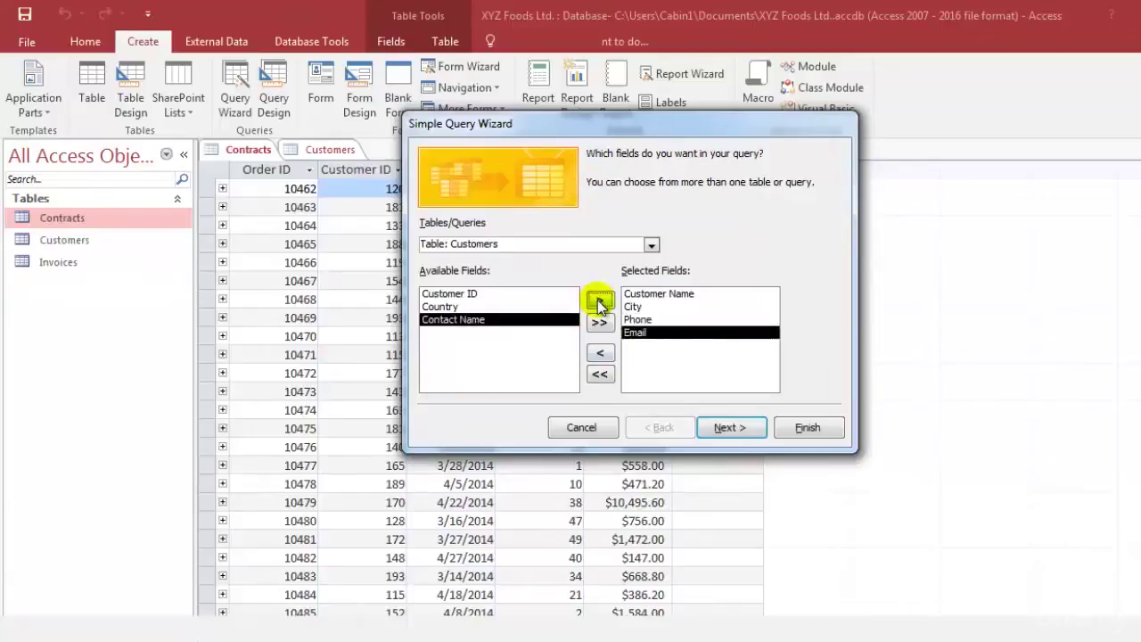
- Try the other field transfers: remove Phone, add all remaining fields at once, and clear the whole selection
{"action": "left_click", "coordinate": [689, 321]}
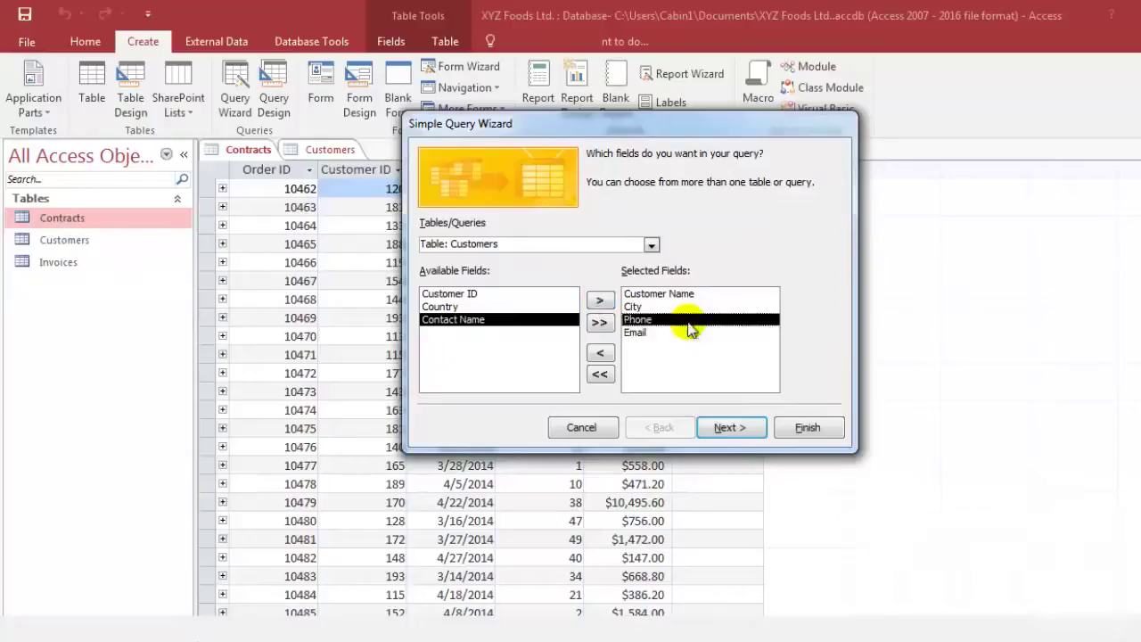
{"action": "left_click", "coordinate": [602, 353]}
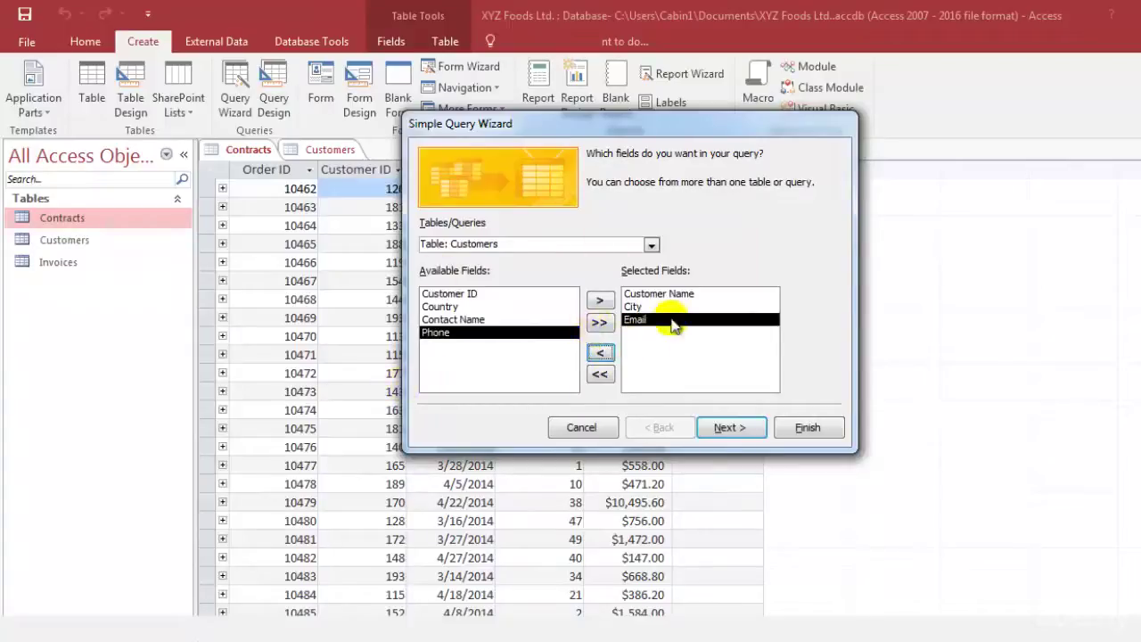
{"action": "left_click", "coordinate": [599, 324]}
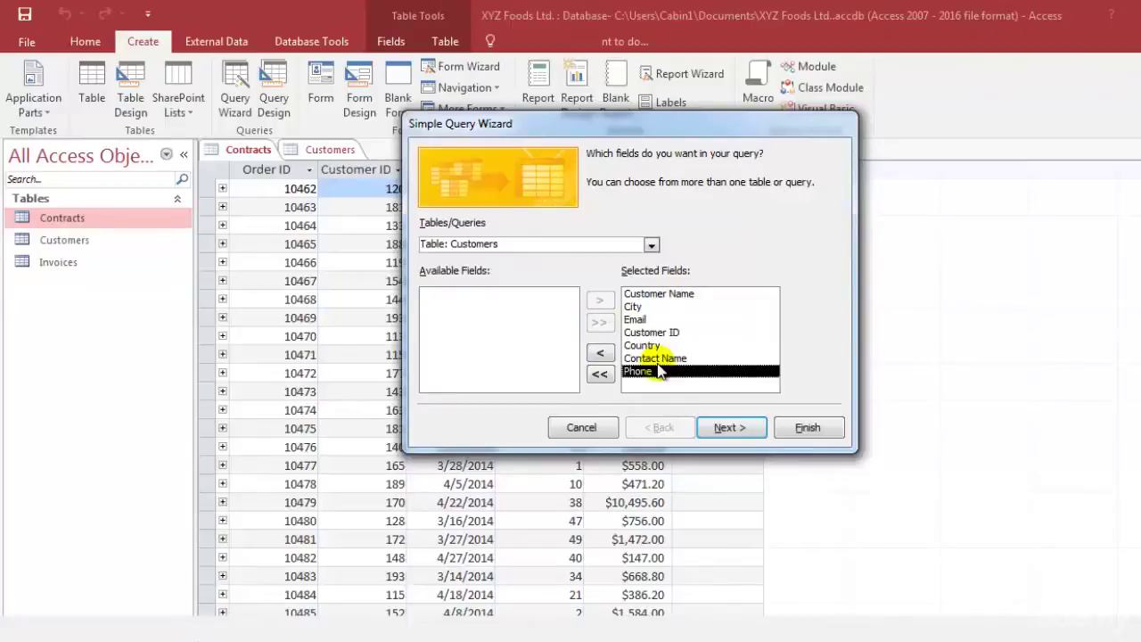
{"action": "left_click", "coordinate": [604, 374]}
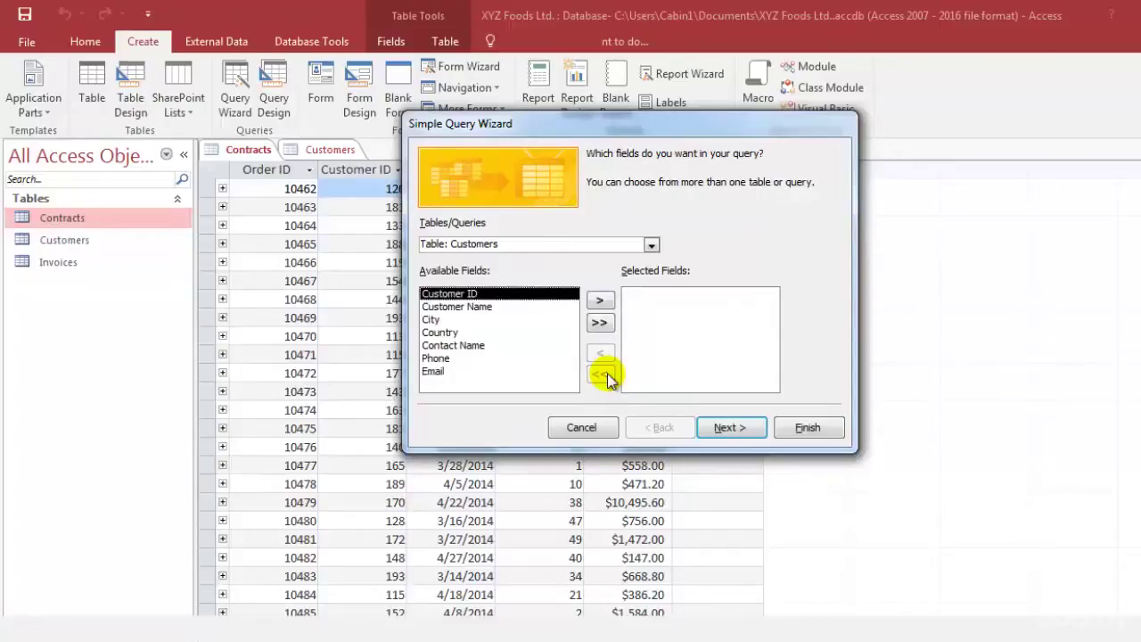
- Select the Customer Name, City and Phone fields for the query and complete the wizard
{"action": "left_click", "coordinate": [468, 307]}
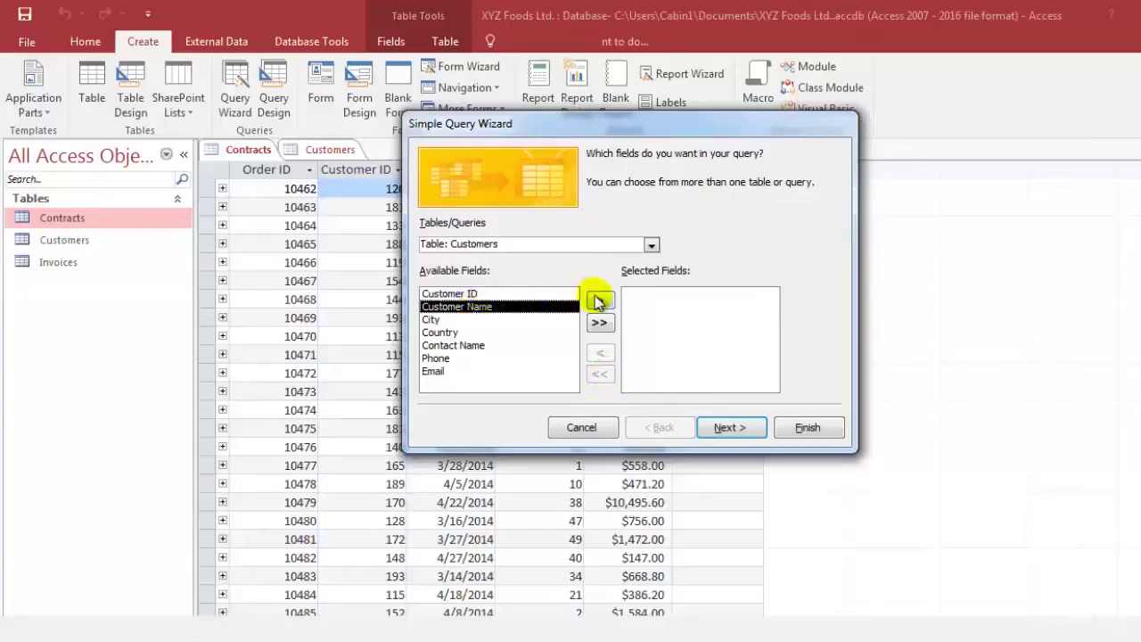
{"action": "left_click", "coordinate": [599, 300]}
{"action": "left_click", "coordinate": [598, 302]}
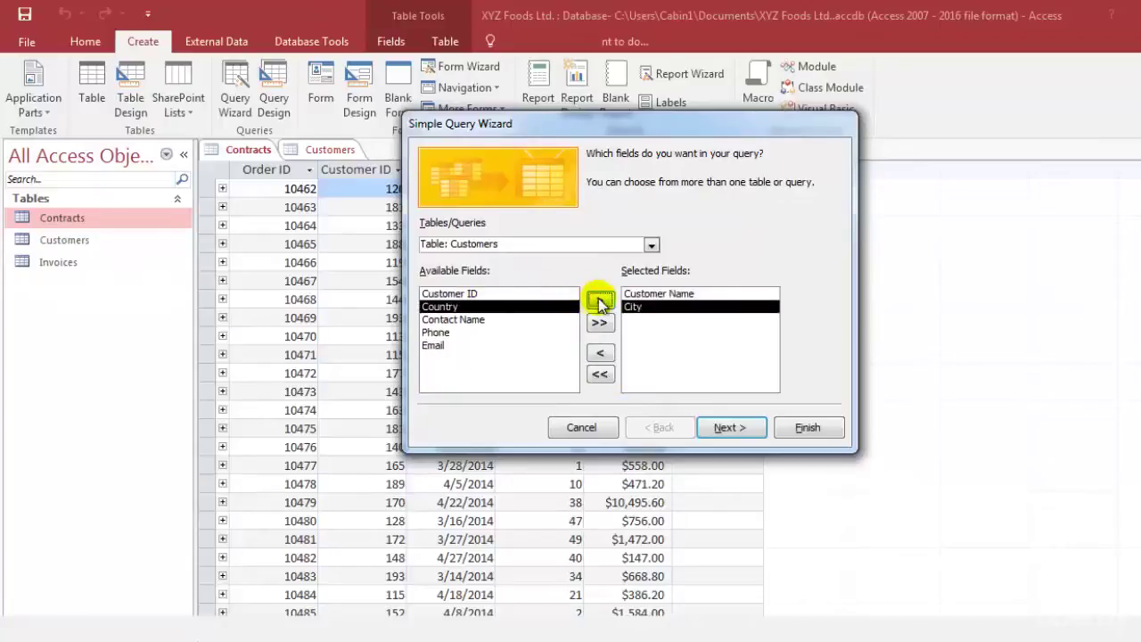
{"action": "left_click", "coordinate": [468, 332]}
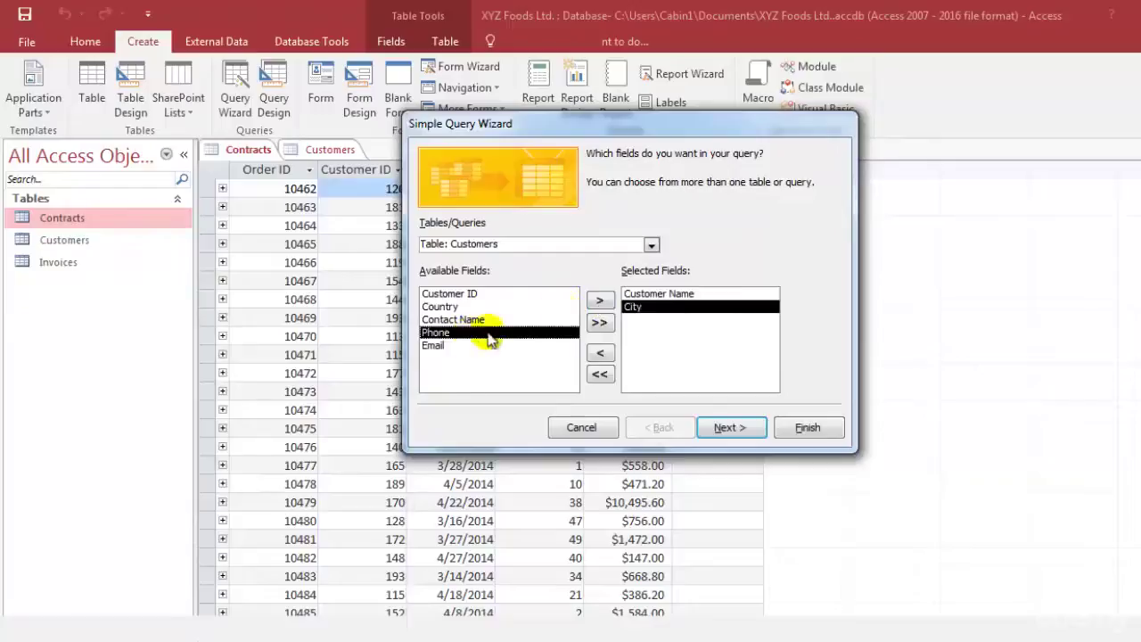
{"action": "left_click", "coordinate": [599, 300]}
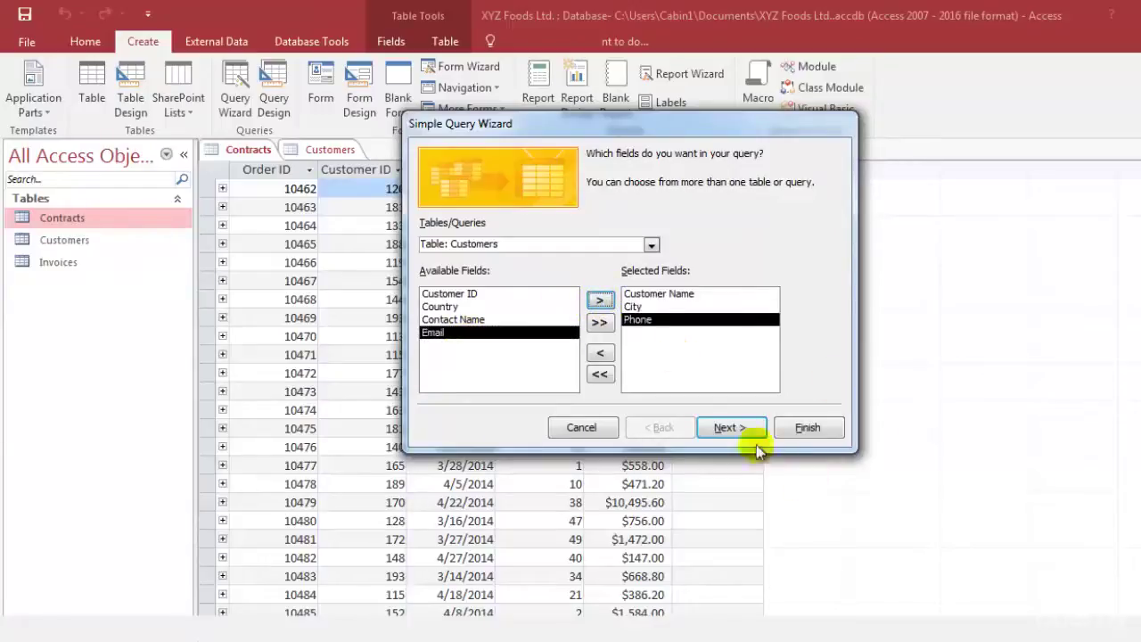
{"action": "left_click", "coordinate": [726, 427]}
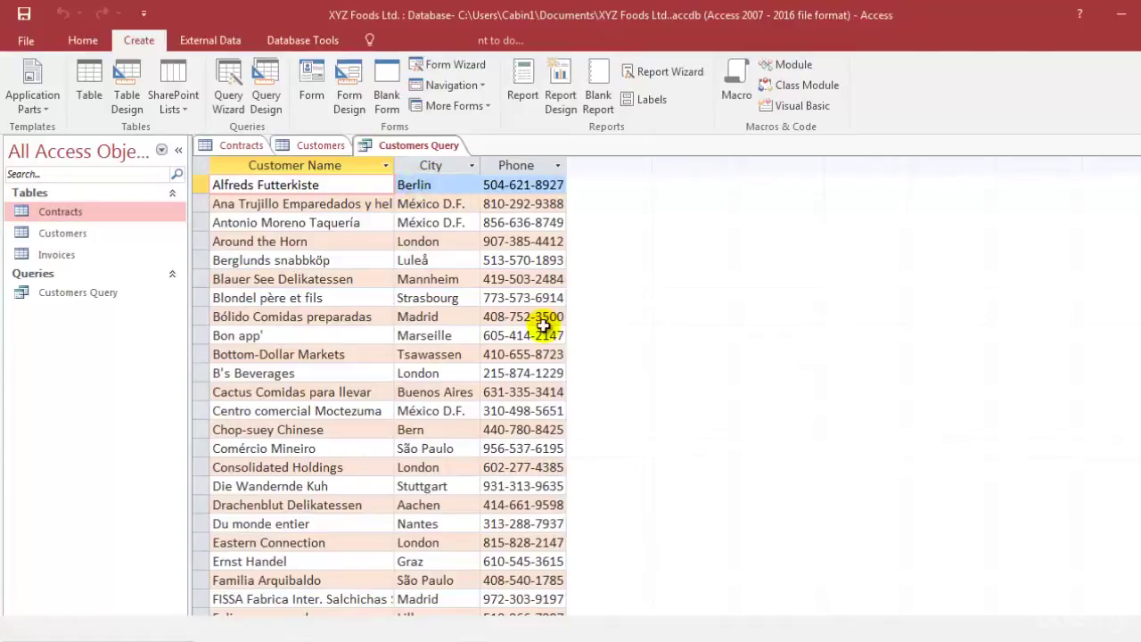
- Open the Customers Query to review its customer records, and close all open objects
{"action": "left_click", "coordinate": [59, 294]}
{"action": "double_click", "coordinate": [59, 294]}
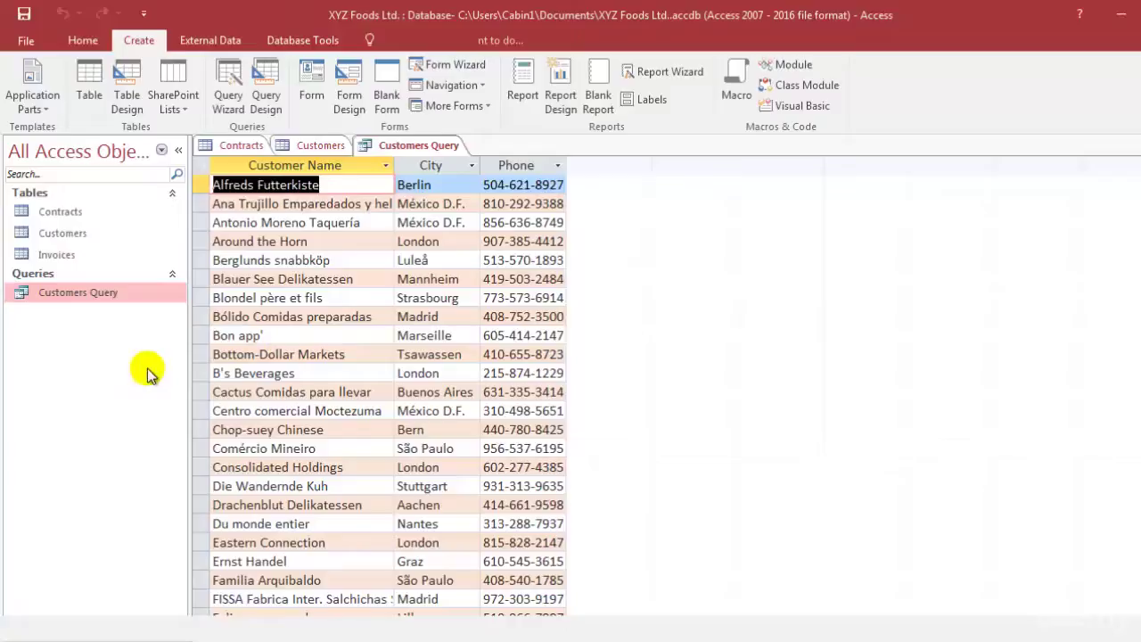
{"action": "left_click", "coordinate": [314, 335]}
{"action": "left_click", "coordinate": [312, 241]}
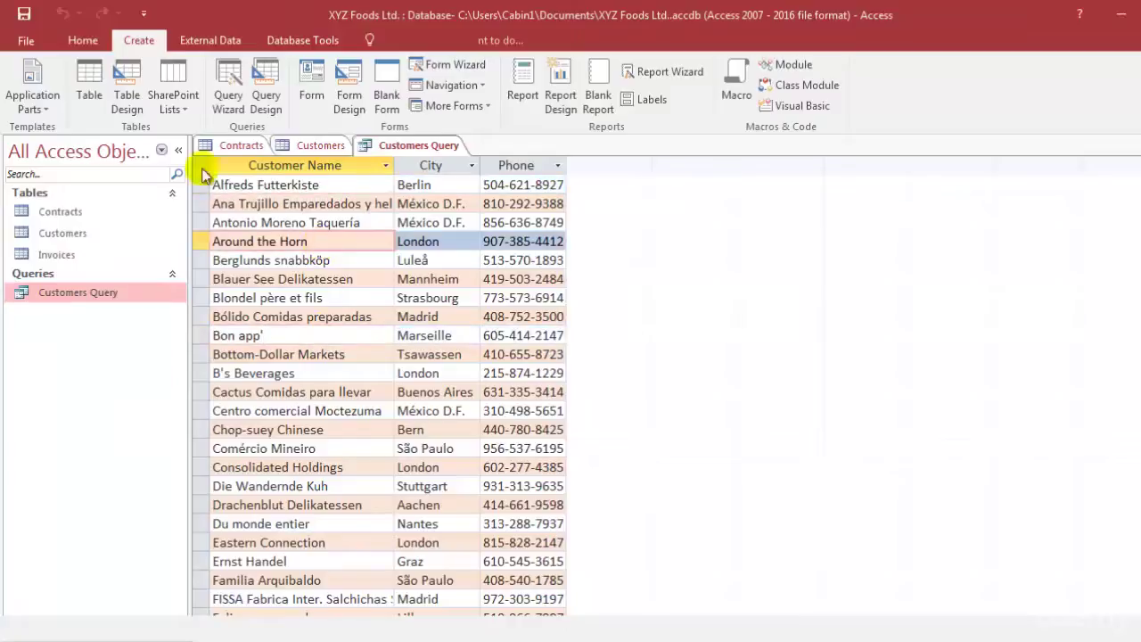
{"action": "right_click", "coordinate": [228, 145]}
{"action": "left_click", "coordinate": [282, 202]}
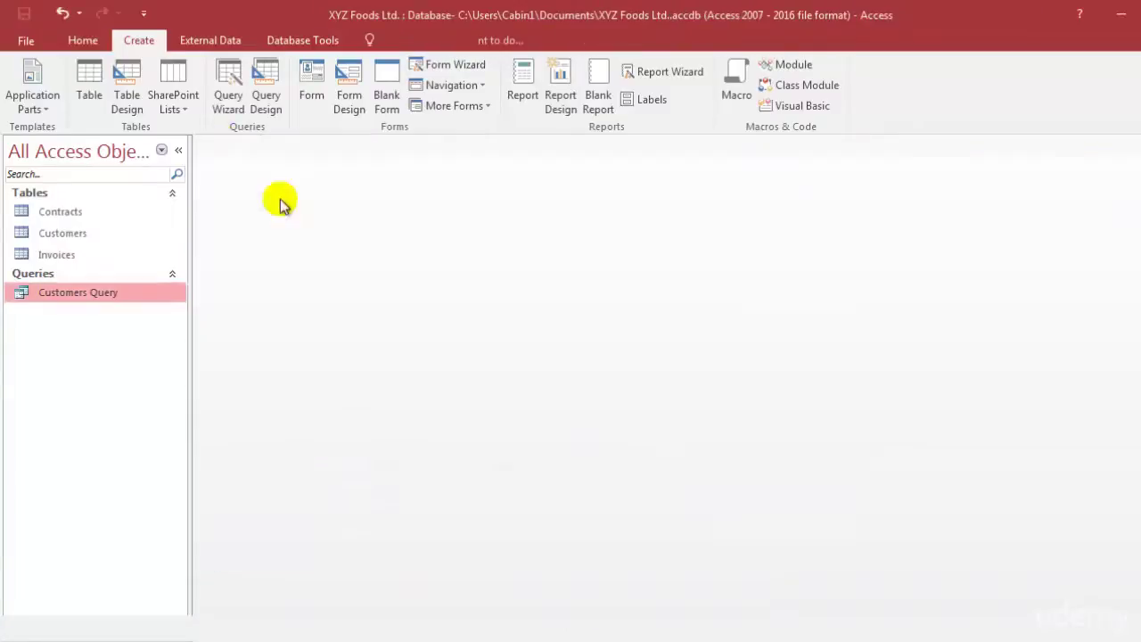
- Open the Customers table and go to the blank new record row at its end
{"action": "double_click", "coordinate": [77, 234]}
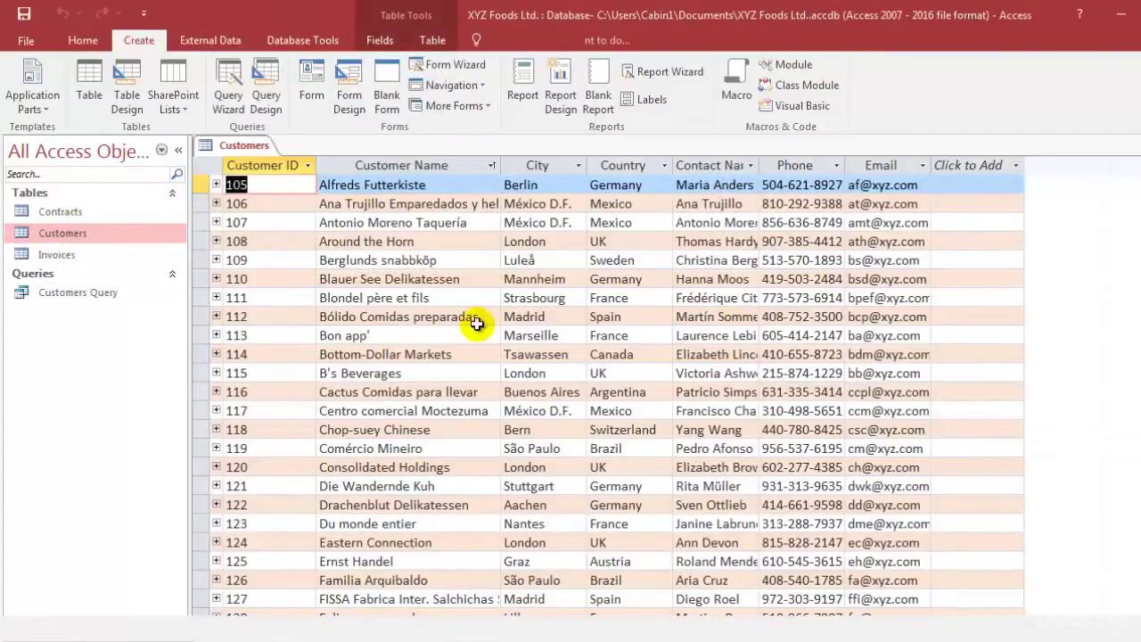
{"action": "scroll", "coordinate": [446, 432], "scroll_direction": "down", "scroll_amount": 17}
{"action": "scroll", "coordinate": [450, 441], "scroll_direction": "down", "scroll_amount": 8}
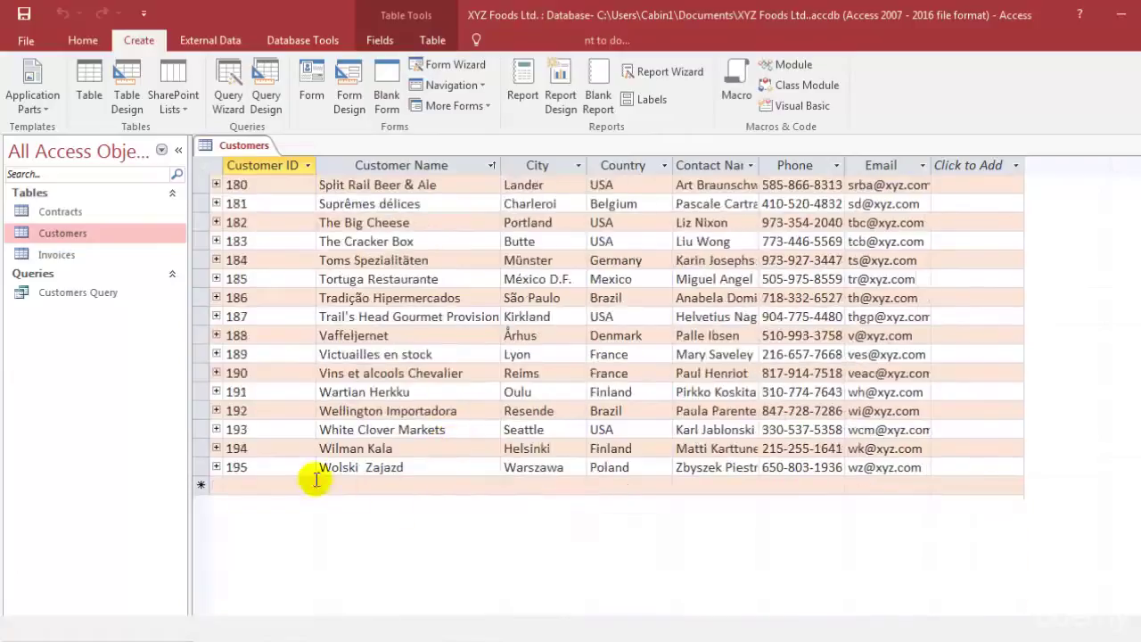
{"action": "left_click", "coordinate": [281, 488]}
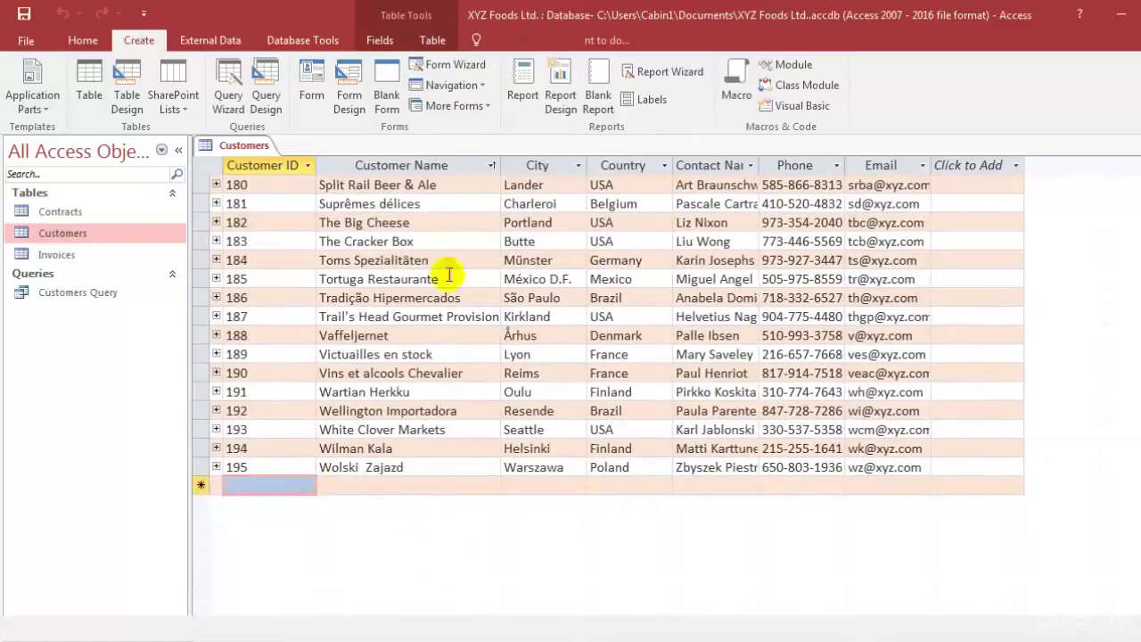
- Review the Customers Query and the relationships between the tables, and close all open objects
{"action": "double_click", "coordinate": [45, 294]}
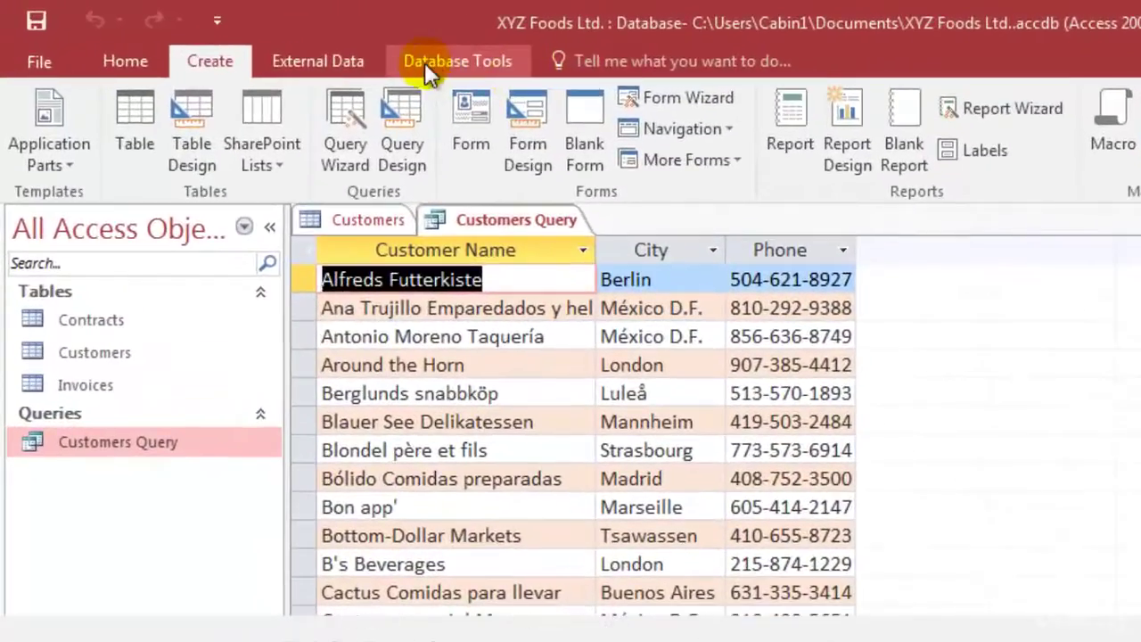
{"action": "left_click", "coordinate": [424, 62]}
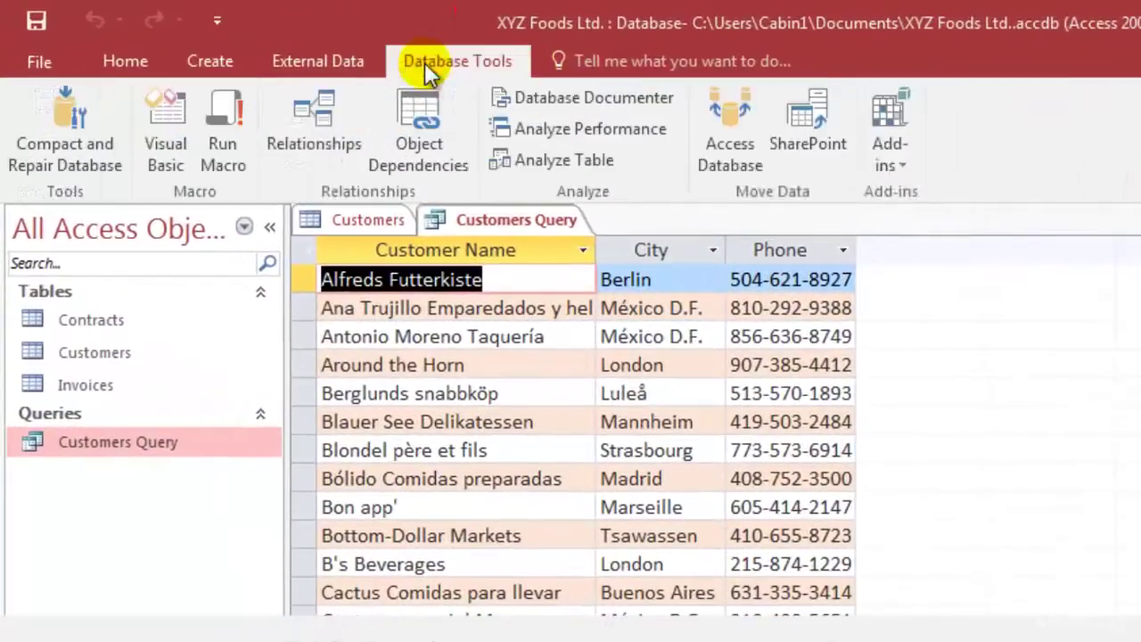
{"action": "left_click", "coordinate": [267, 132]}
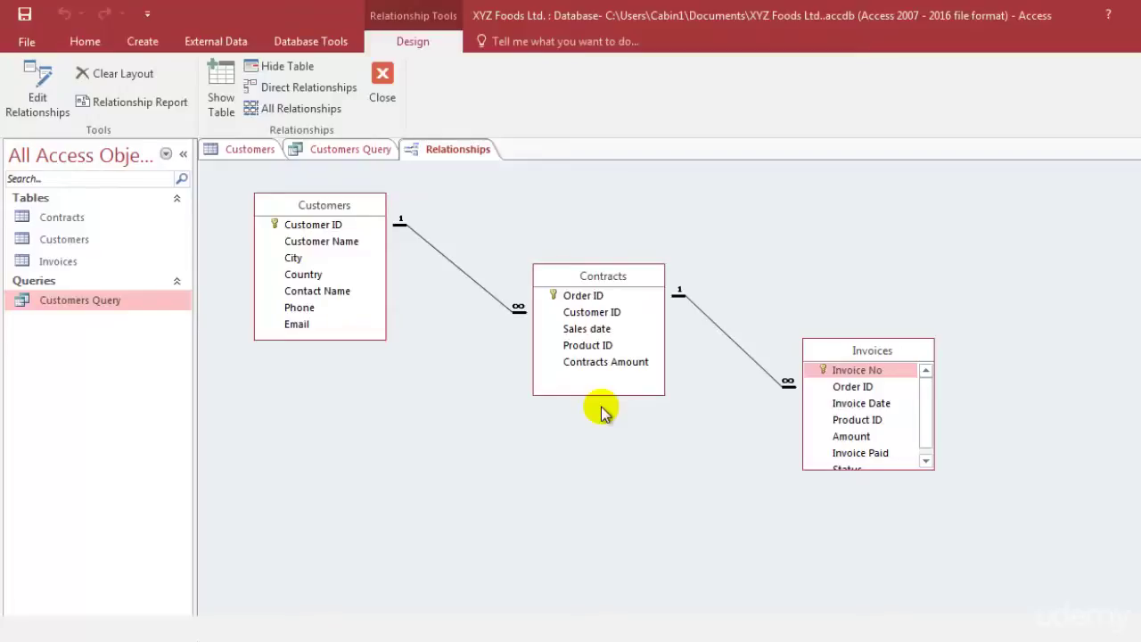
{"action": "left_click", "coordinate": [394, 101]}
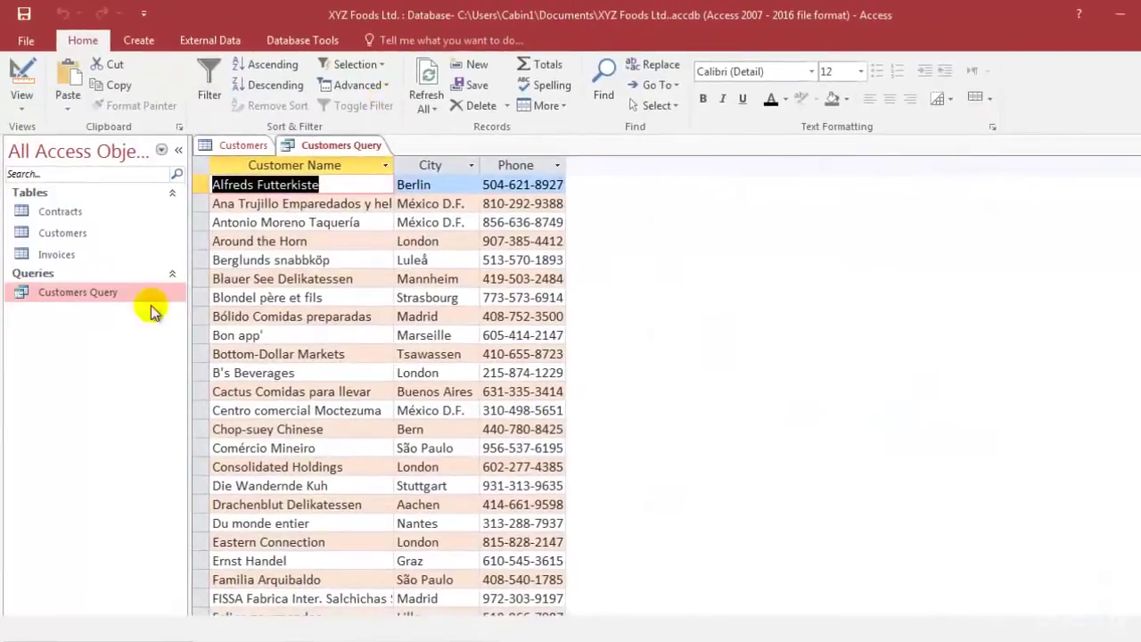
{"action": "right_click", "coordinate": [242, 144]}
{"action": "left_click", "coordinate": [285, 205]}
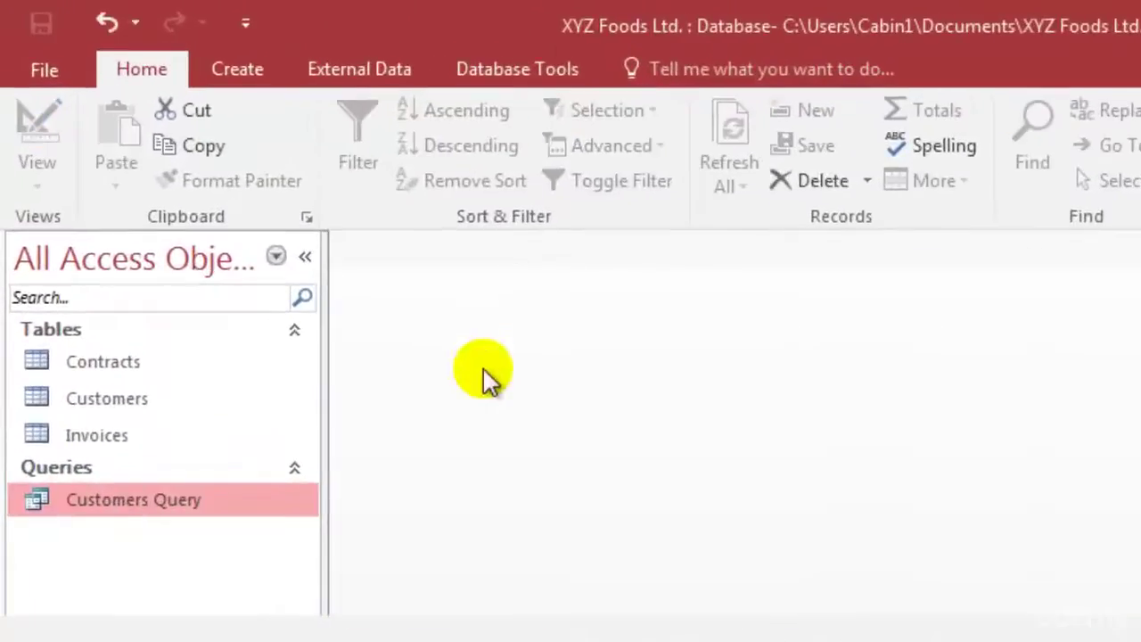
- Start a new query with the Simple Query Wizard and add the Customer Name field from the Customers table
{"action": "left_click", "coordinate": [243, 68]}
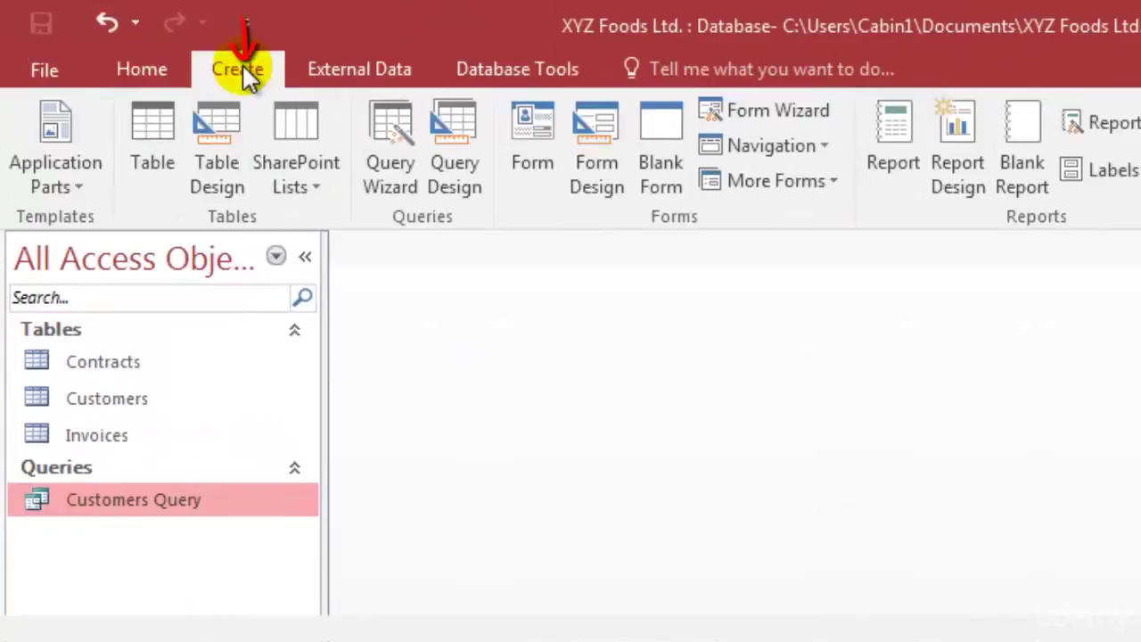
{"action": "left_click", "coordinate": [366, 158]}
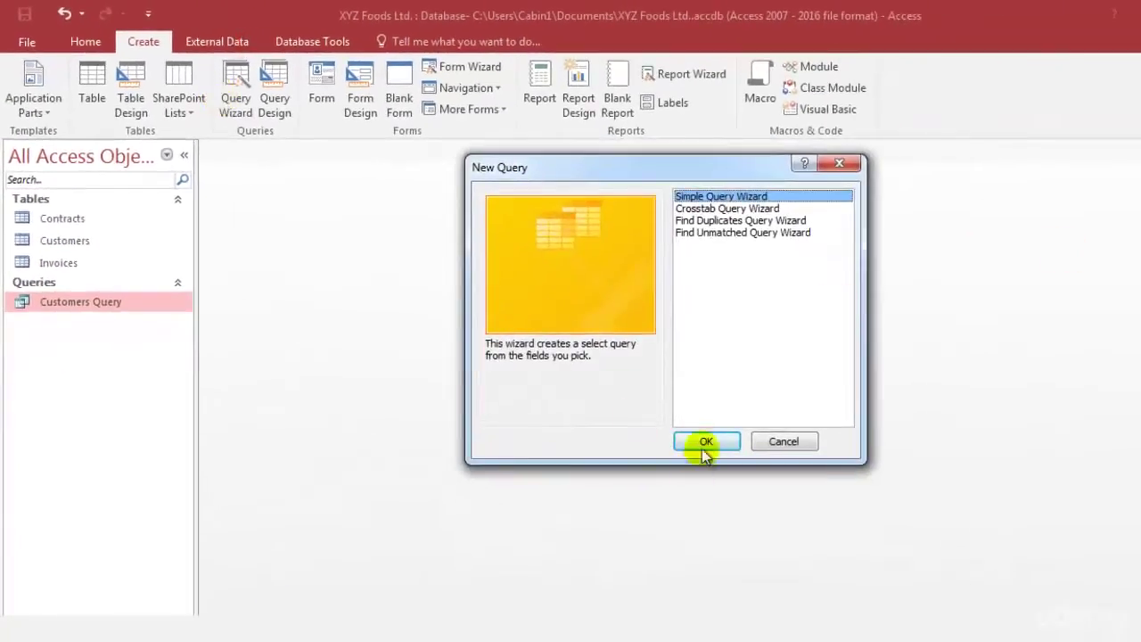
{"action": "left_click", "coordinate": [937, 583]}
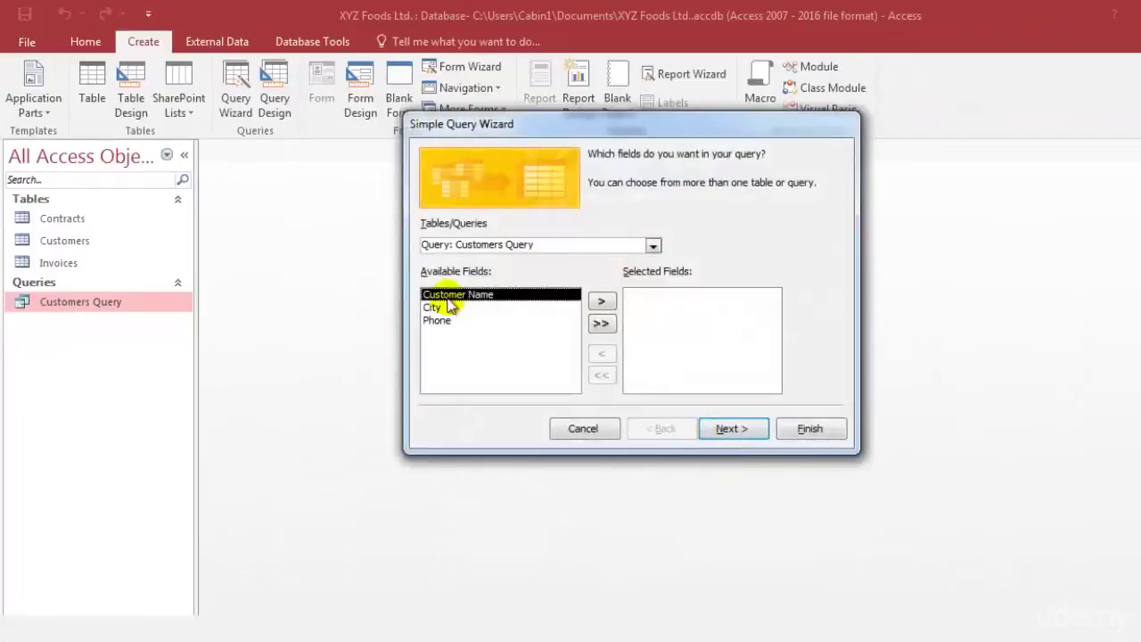
{"action": "left_click", "coordinate": [653, 245]}
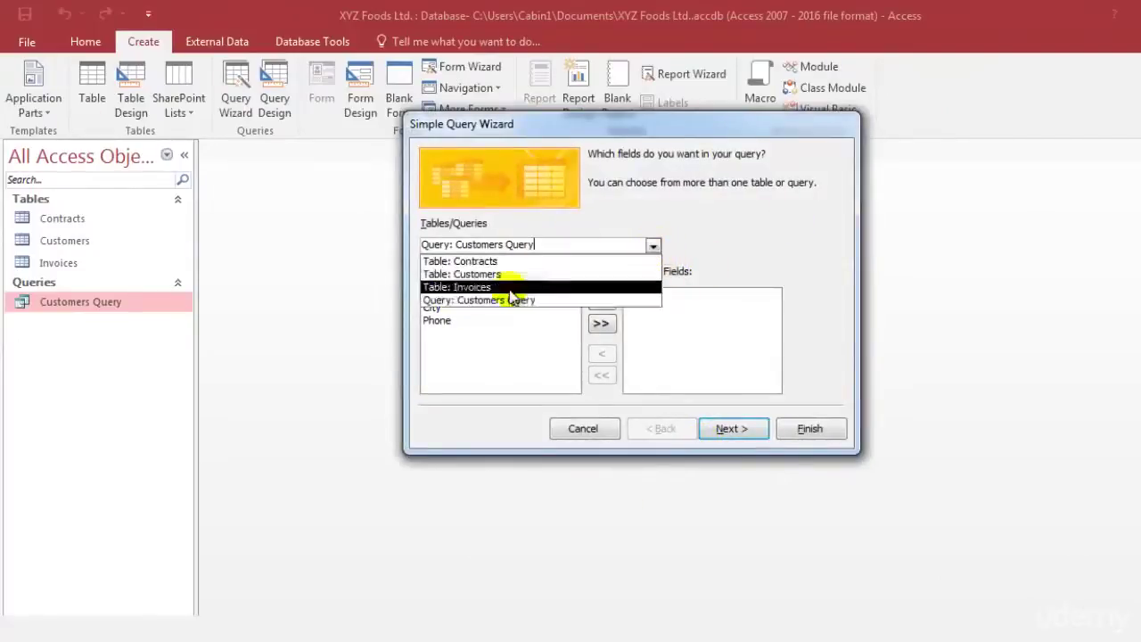
{"action": "left_click", "coordinate": [743, 221]}
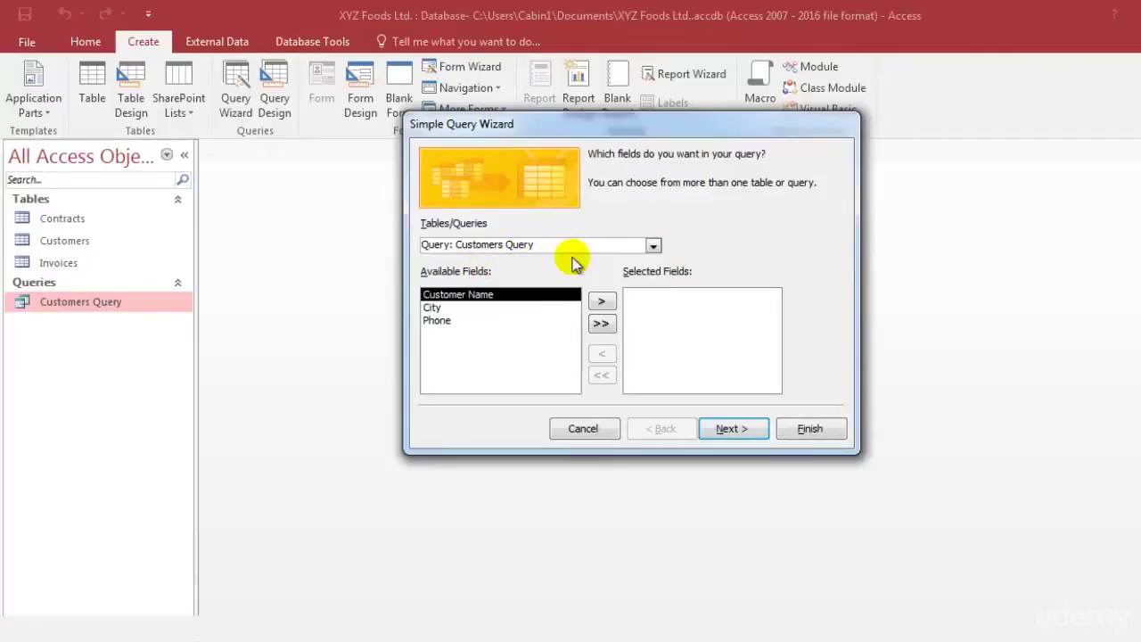
{"action": "left_click", "coordinate": [653, 246]}
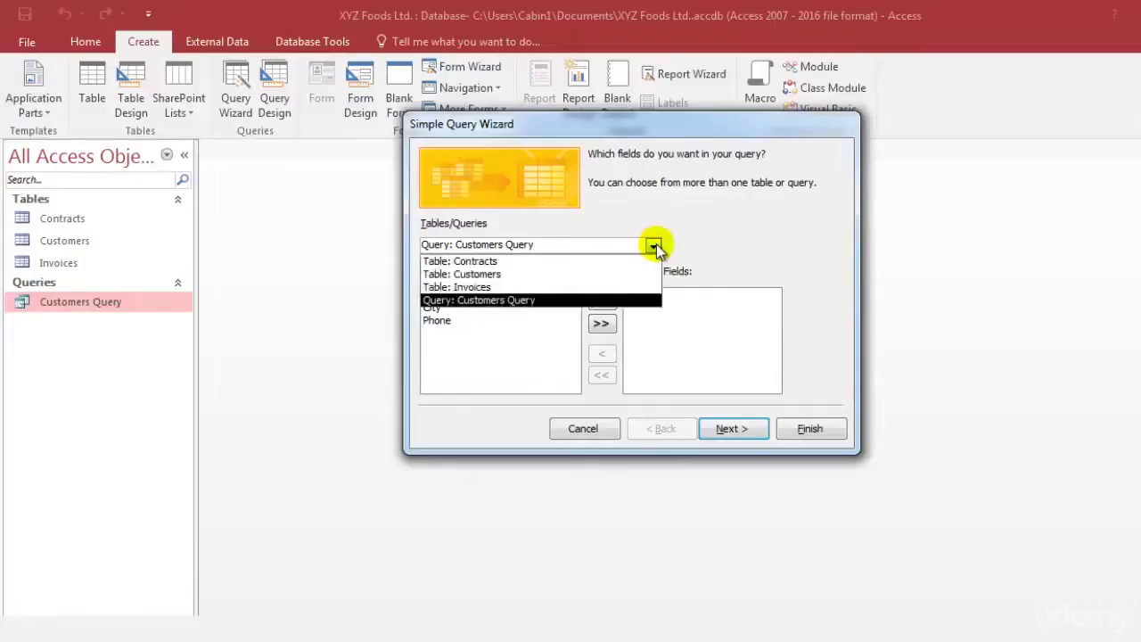
{"action": "left_click", "coordinate": [541, 278]}
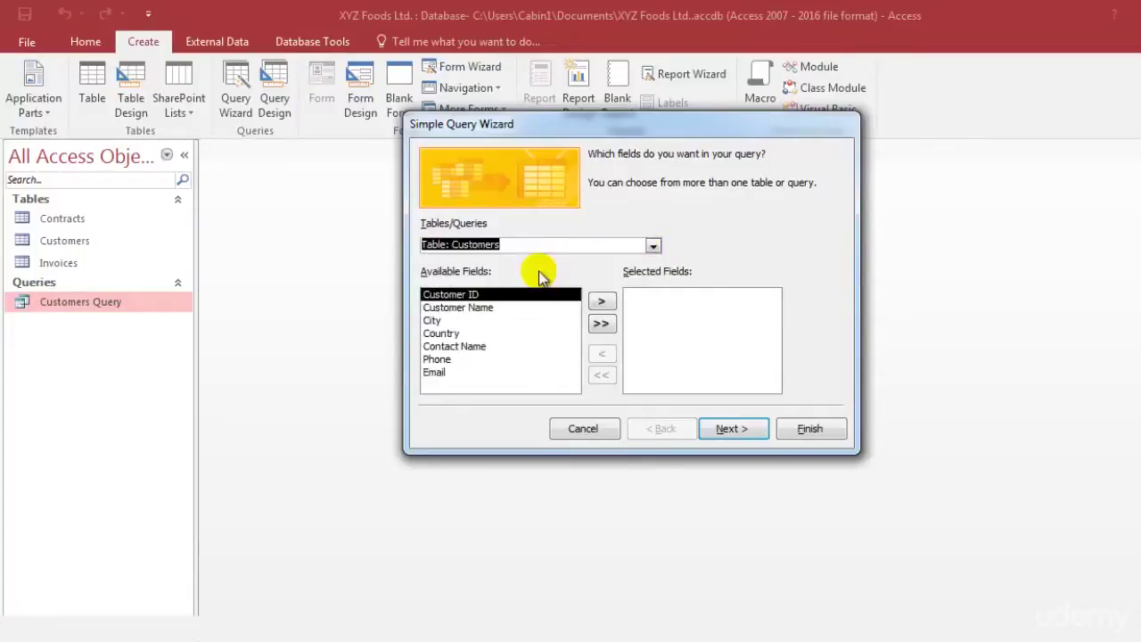
{"action": "left_click", "coordinate": [513, 309]}
{"action": "left_click", "coordinate": [602, 301]}
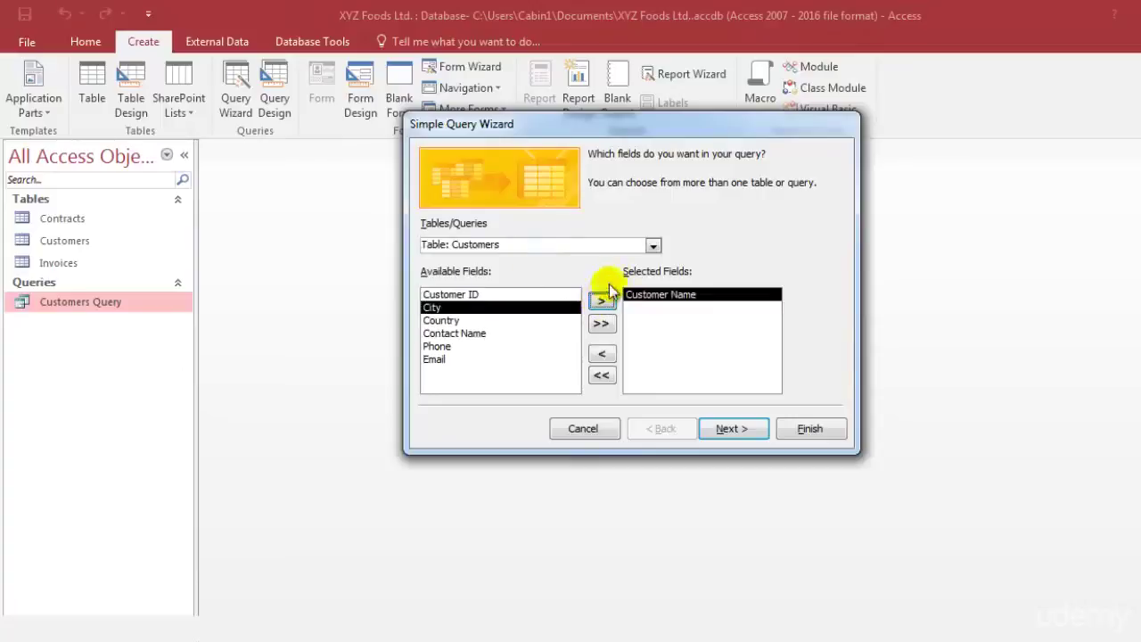
- Add the Order ID and Contracts Amount fields from the Contracts table to the query's selected fields
{"action": "left_click", "coordinate": [653, 245]}
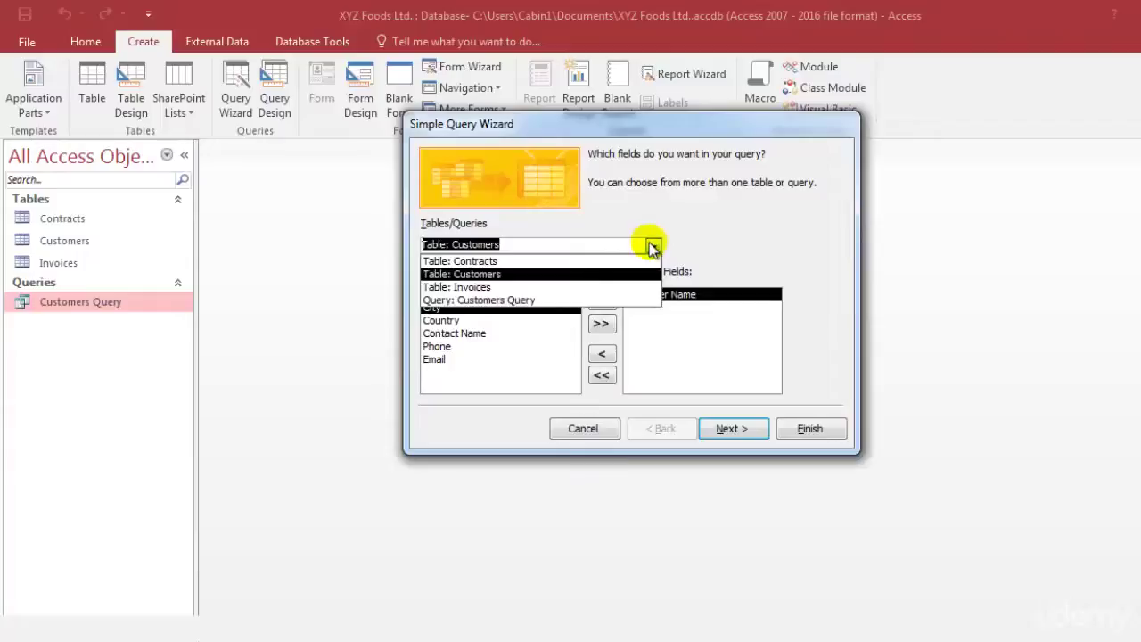
{"action": "left_click", "coordinate": [591, 260]}
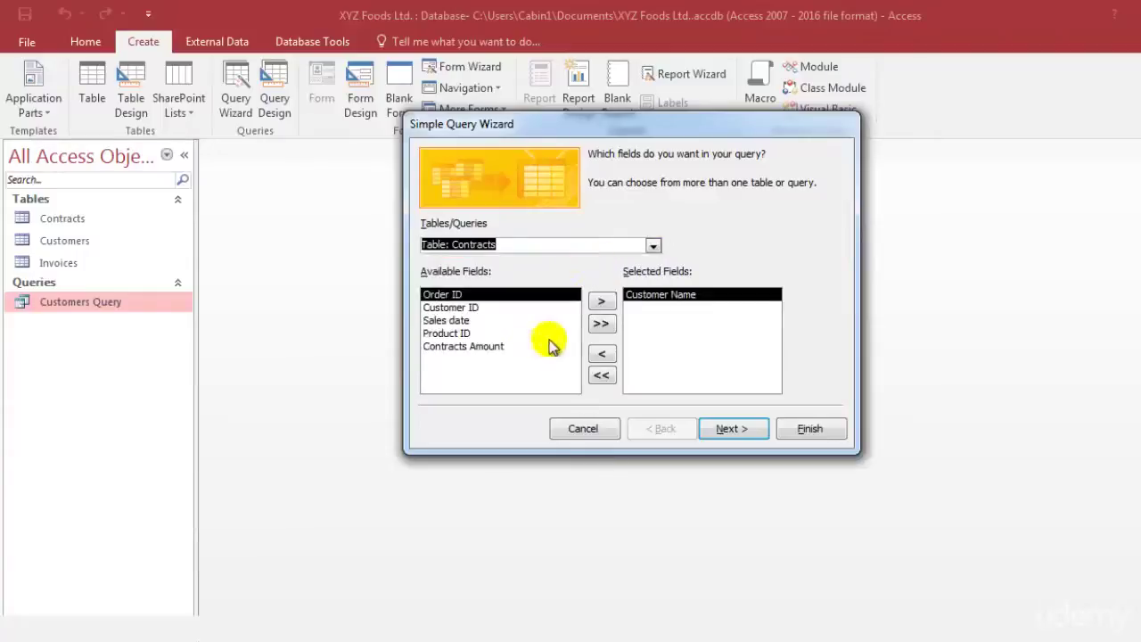
{"action": "left_click", "coordinate": [602, 301]}
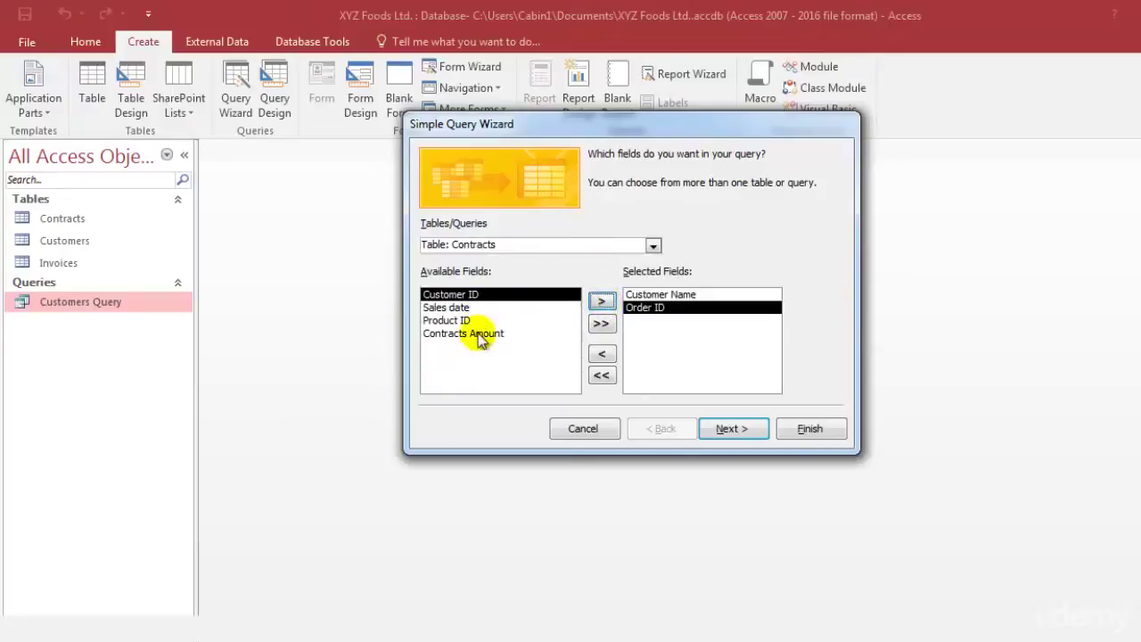
{"action": "left_click", "coordinate": [481, 334]}
{"action": "left_click", "coordinate": [597, 303]}
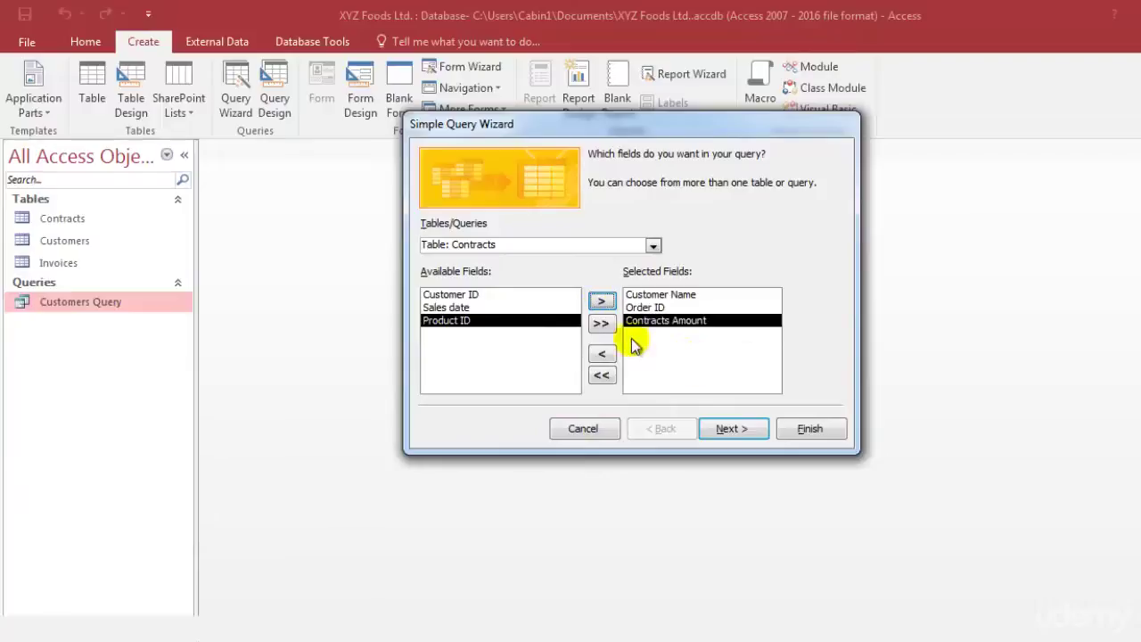
- Keep the query as a detail query, title it Customers Contract, and finish the wizard to view its records
{"action": "left_click", "coordinate": [732, 431]}
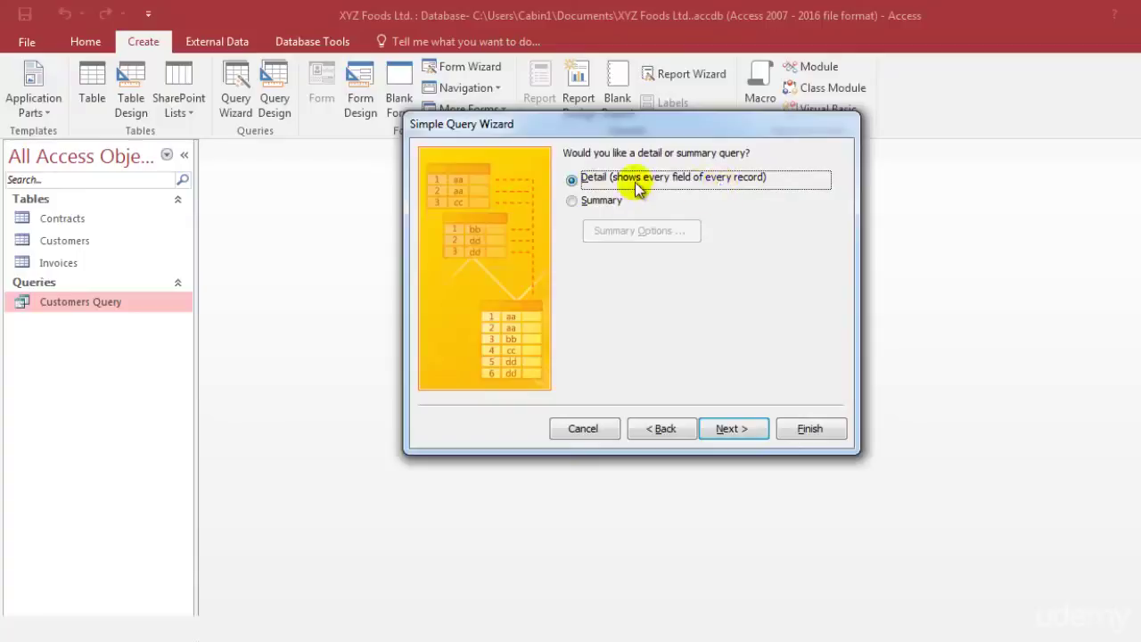
{"action": "left_click", "coordinate": [733, 428]}
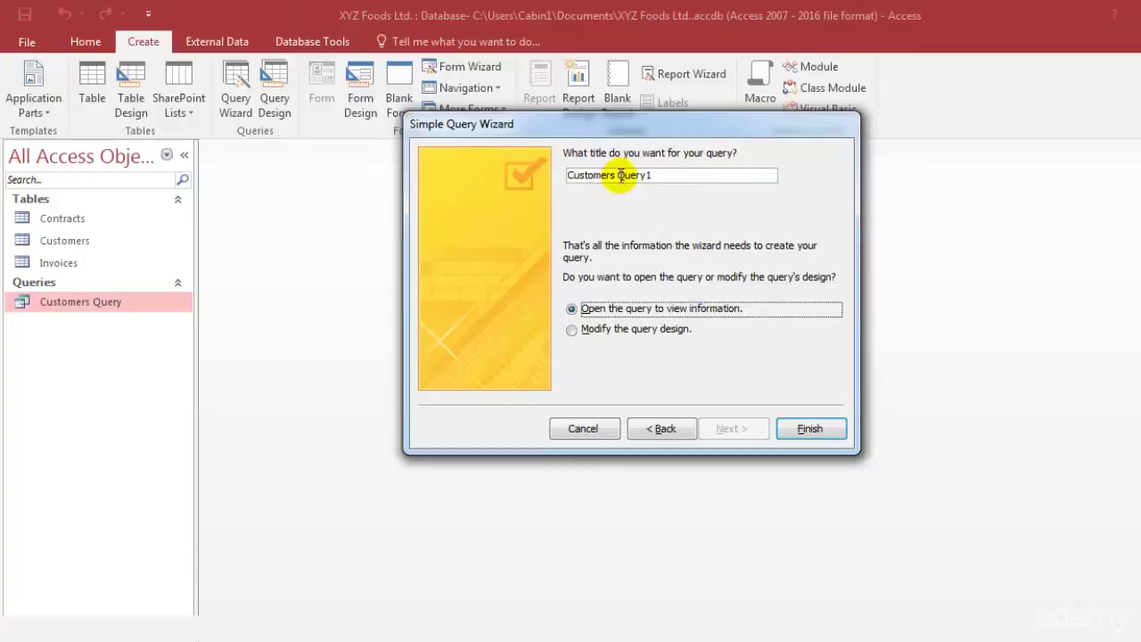
{"action": "left_click_drag", "start_coordinate": [618, 176], "coordinate": [664, 179]}
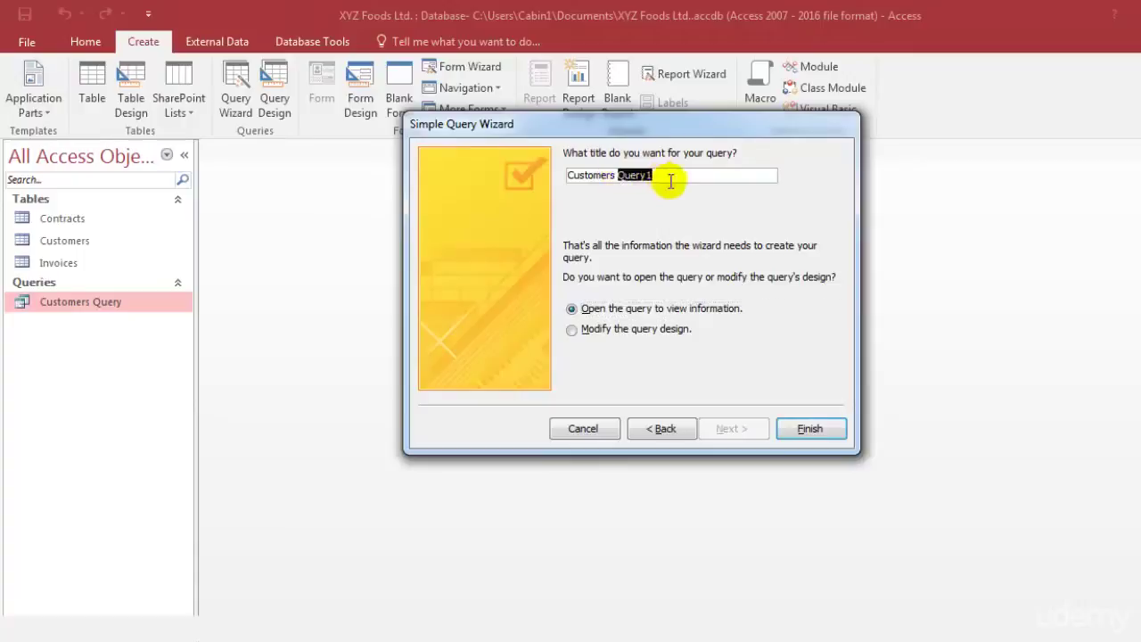
{"action": "type", "text": "Contra"}
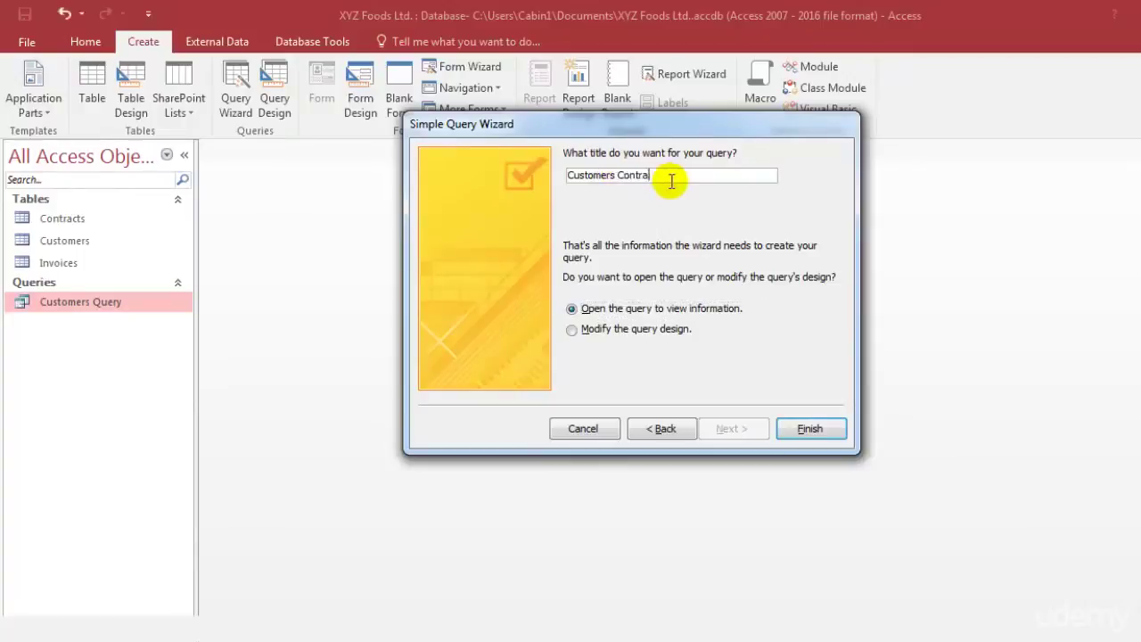
{"action": "type", "text": "ct"}
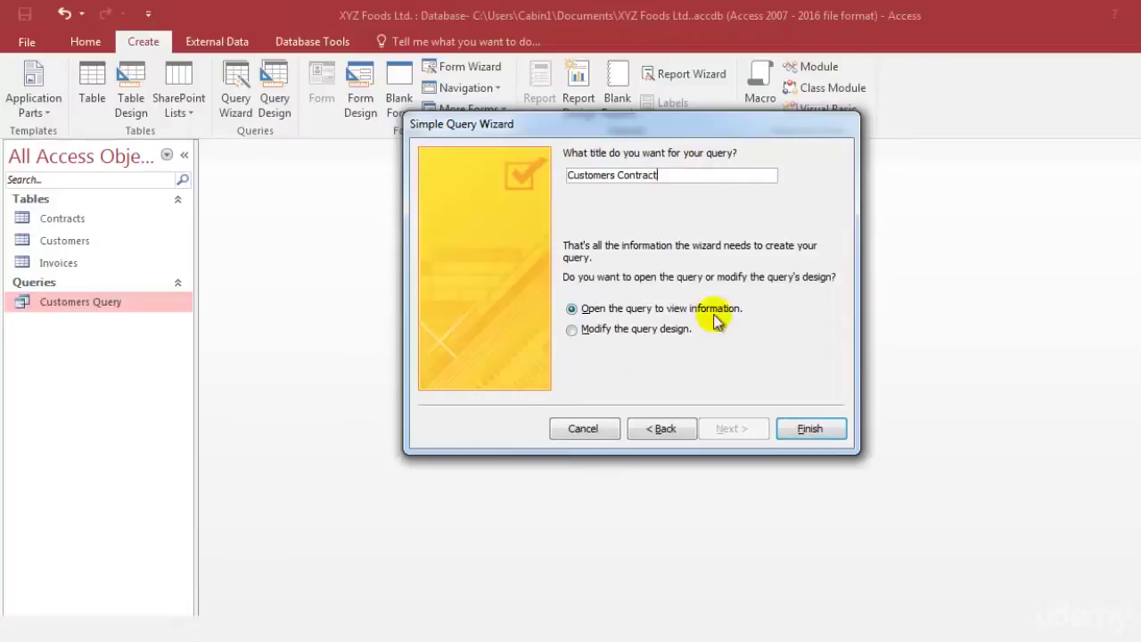
{"action": "left_click", "coordinate": [835, 428]}
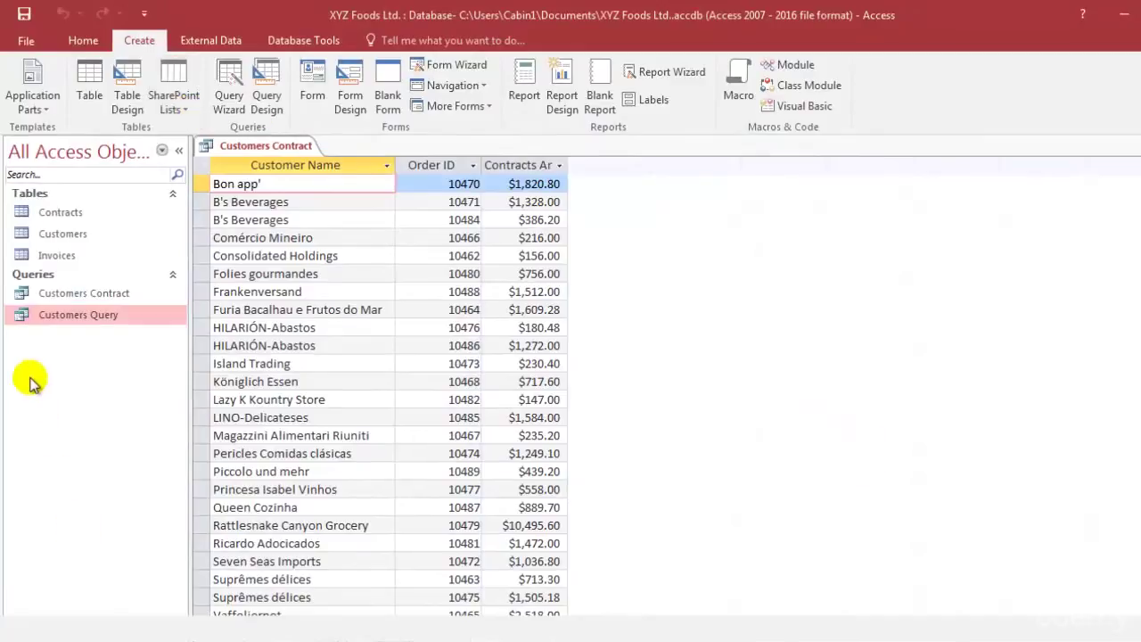
- Widen the Contracts Amount column of the Customers Contract query to fit its full heading
{"action": "double_click", "coordinate": [97, 292]}
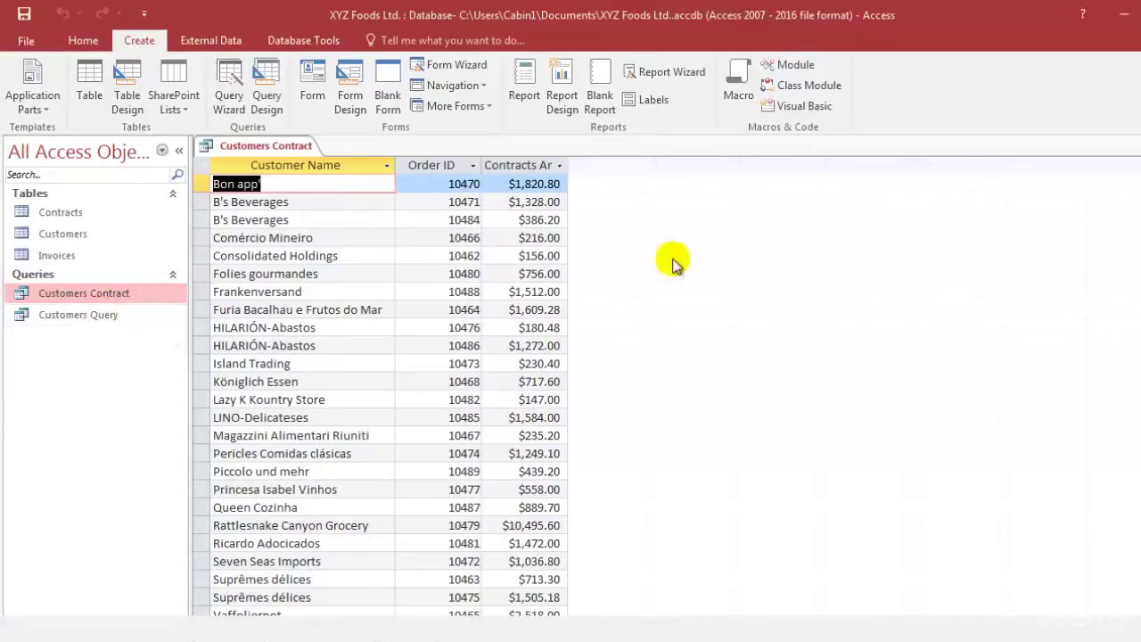
{"action": "double_click", "coordinate": [568, 168]}
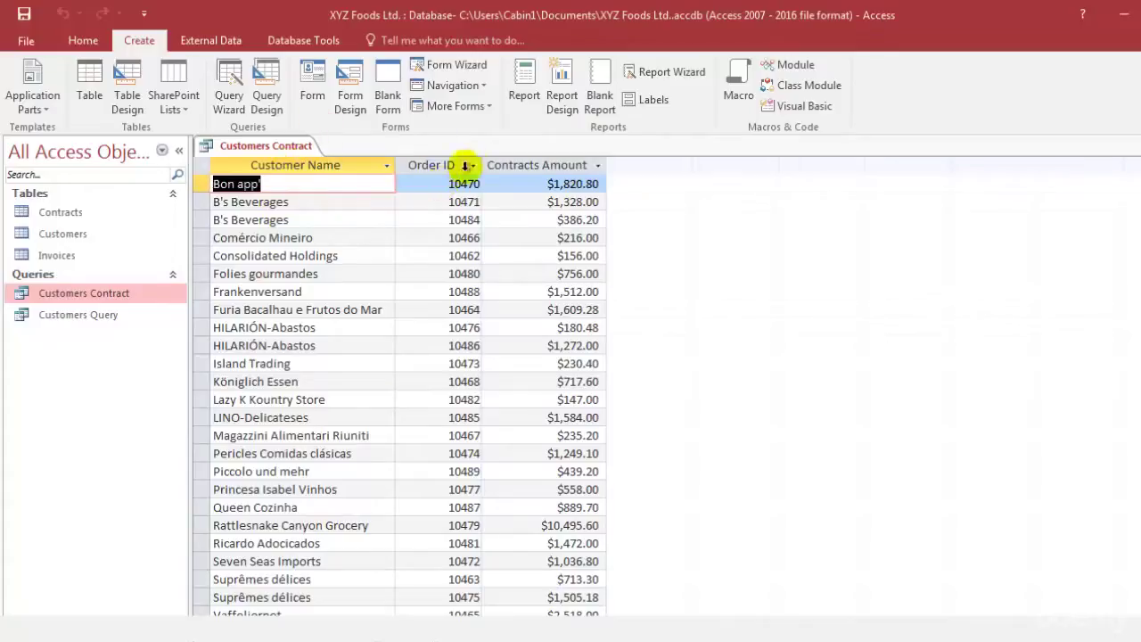
{"action": "left_click", "coordinate": [510, 181]}
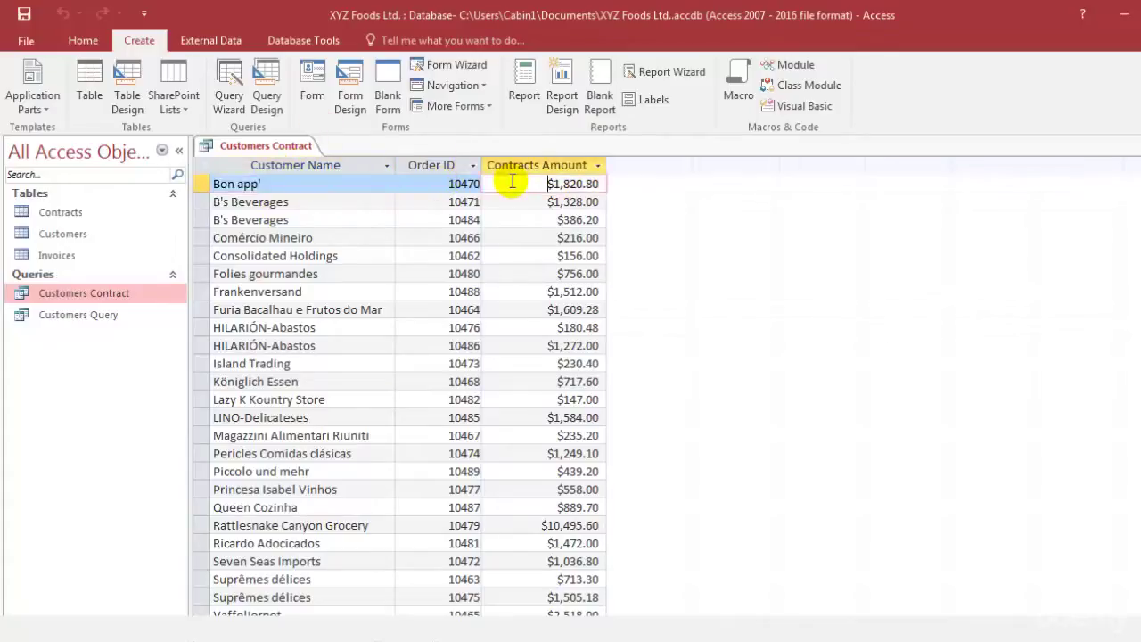